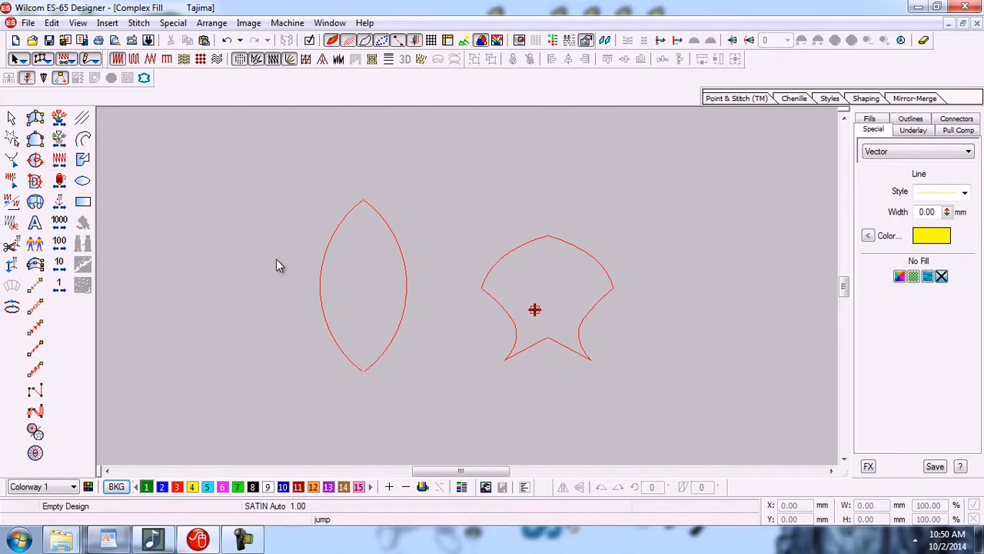
Start a two-sided satin column on the shell shape, placing side 1 points from just left of the bottom notch to the lower-left tip
{"action": "key", "text": "b"}
{"action": "left_click", "coordinate": [652, 401]}
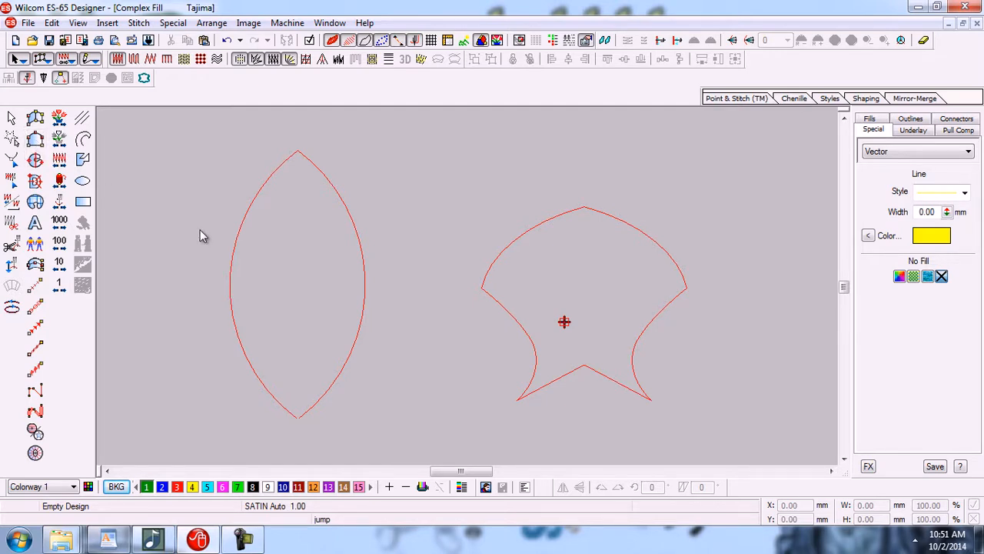
{"action": "left_click", "coordinate": [36, 139]}
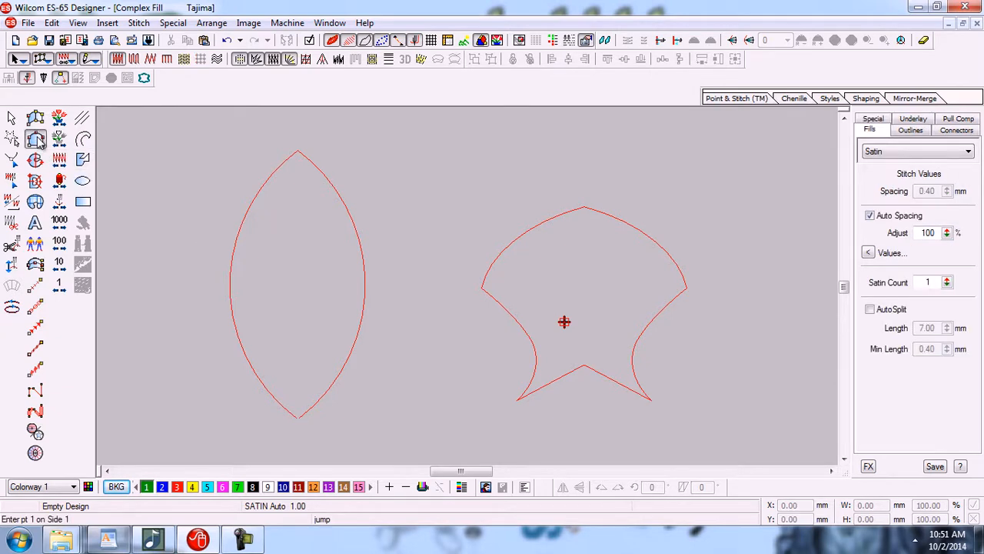
{"action": "key", "text": "b"}
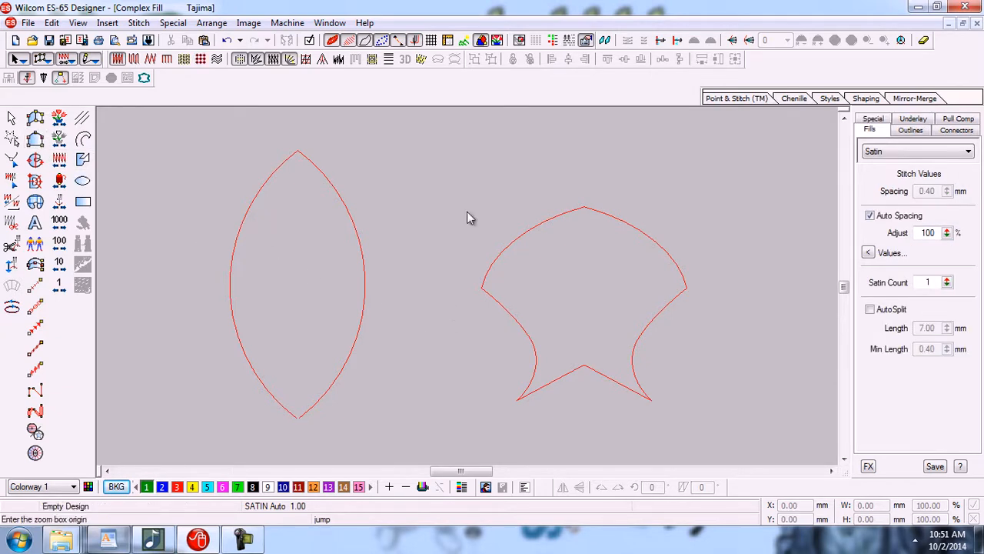
{"action": "left_click_drag", "start_coordinate": [455, 195], "coordinate": [702, 388]}
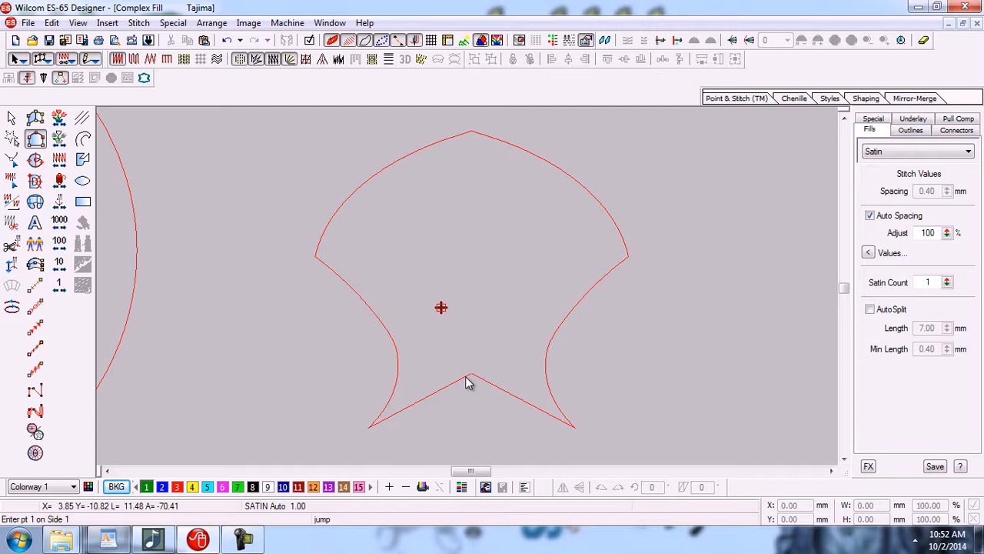
{"action": "left_click", "coordinate": [465, 376]}
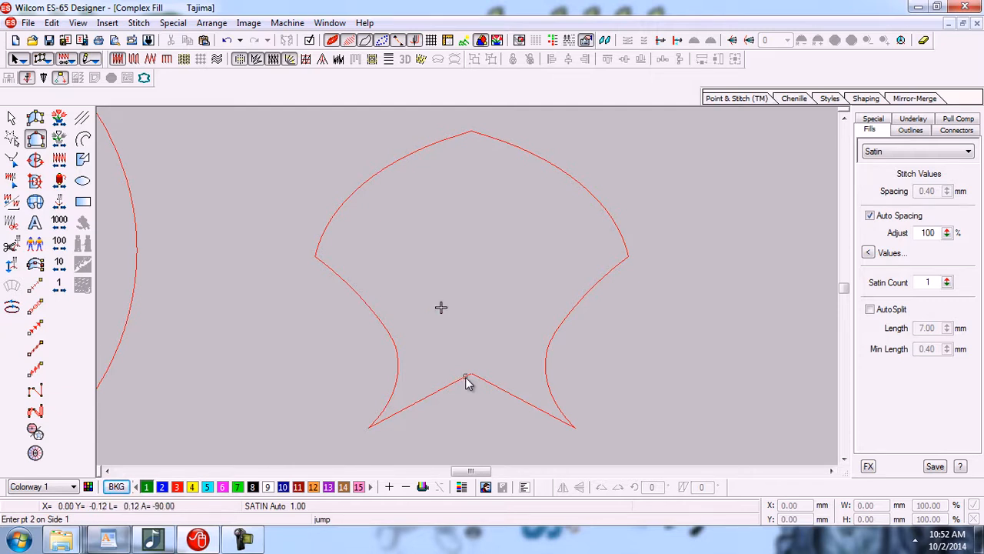
{"action": "left_click", "coordinate": [407, 410]}
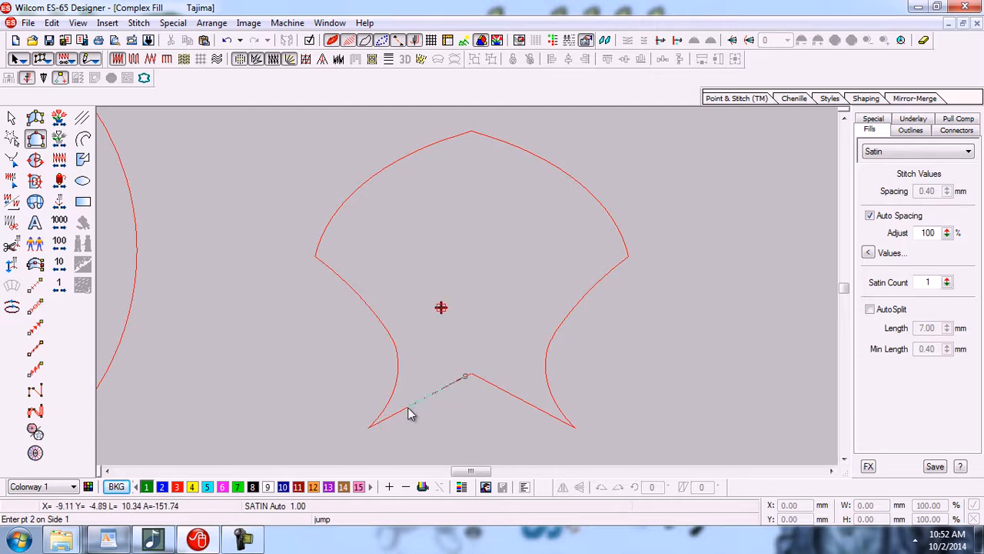
{"action": "left_click", "coordinate": [370, 429]}
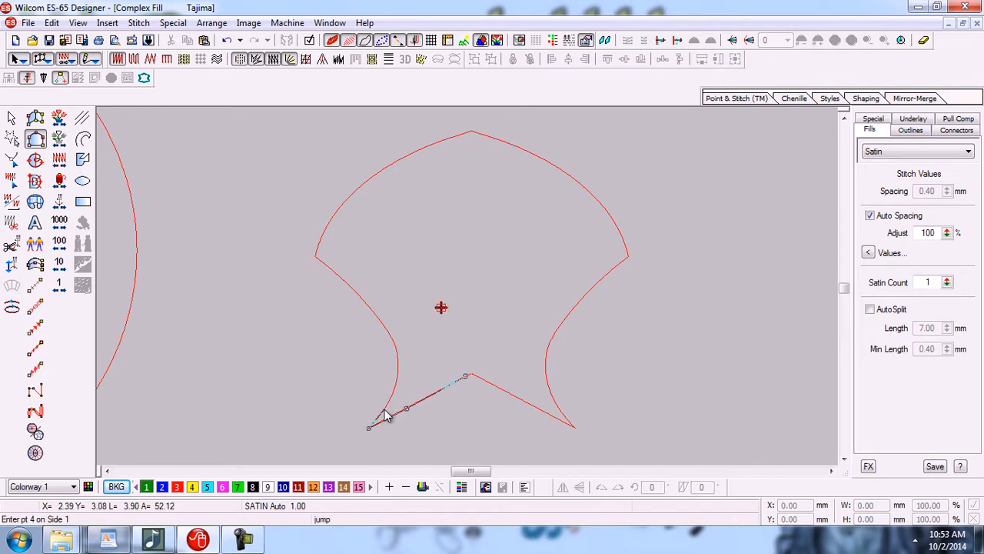
Trace side 1 up the shell's left concave edge from the lower-left tip to the left corner
{"action": "left_click", "coordinate": [385, 409]}
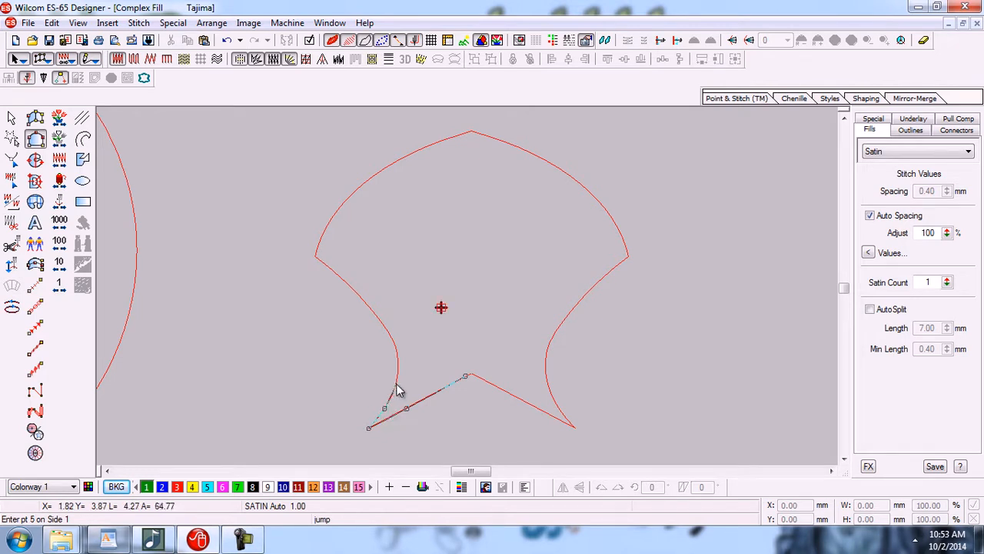
{"action": "left_click", "coordinate": [397, 375]}
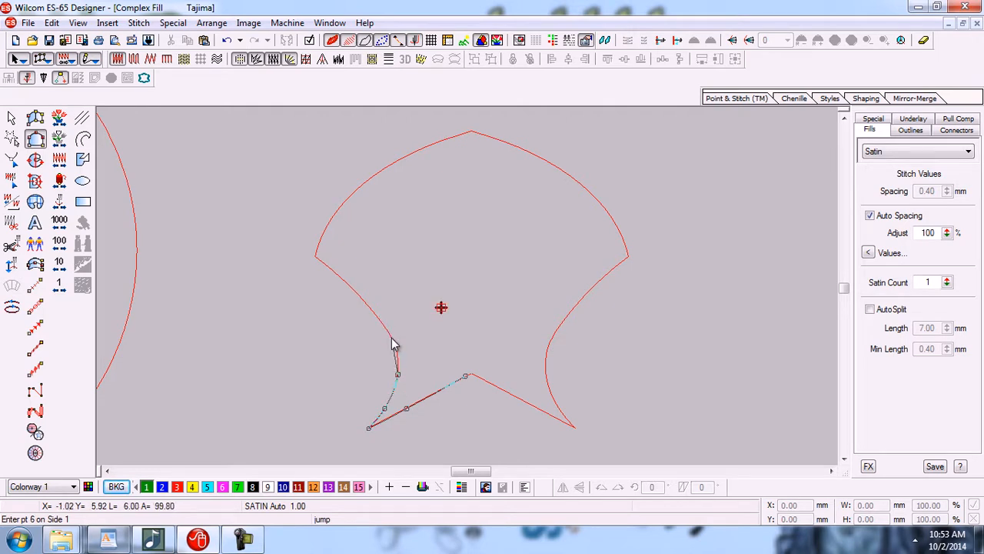
{"action": "left_click", "coordinate": [391, 338]}
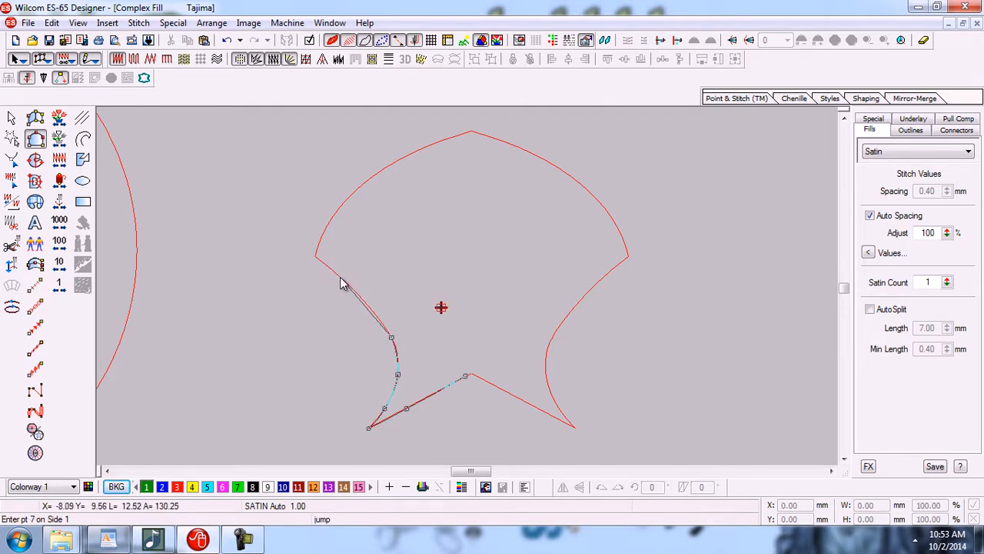
{"action": "left_click", "coordinate": [342, 280]}
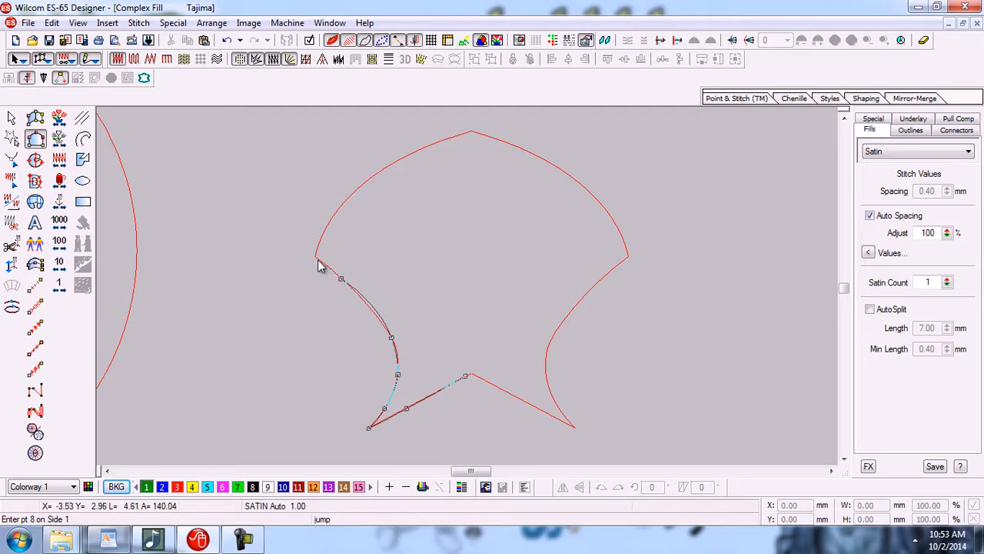
{"action": "left_click", "coordinate": [316, 260]}
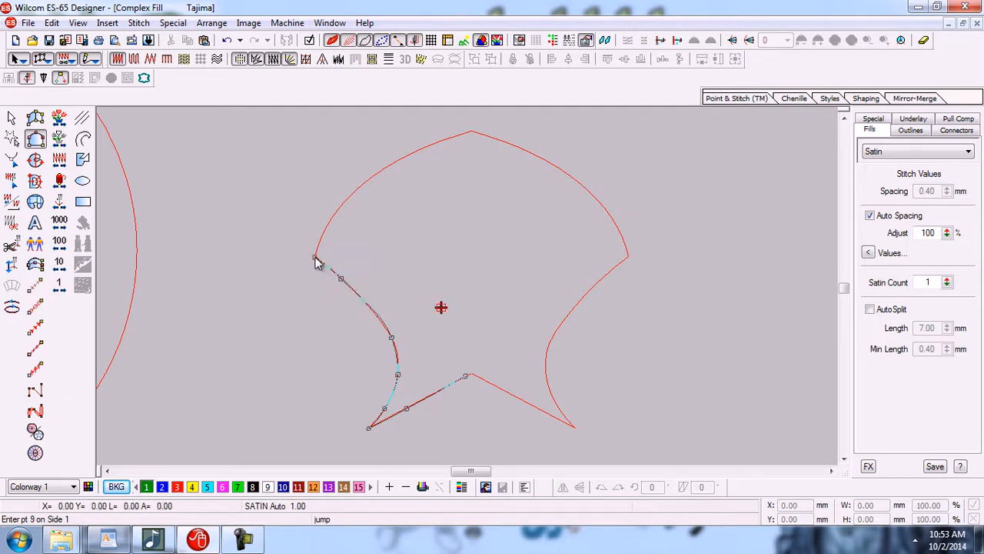
{"action": "key", "text": "BackSpace"}
{"action": "key", "text": "BackSpace"}
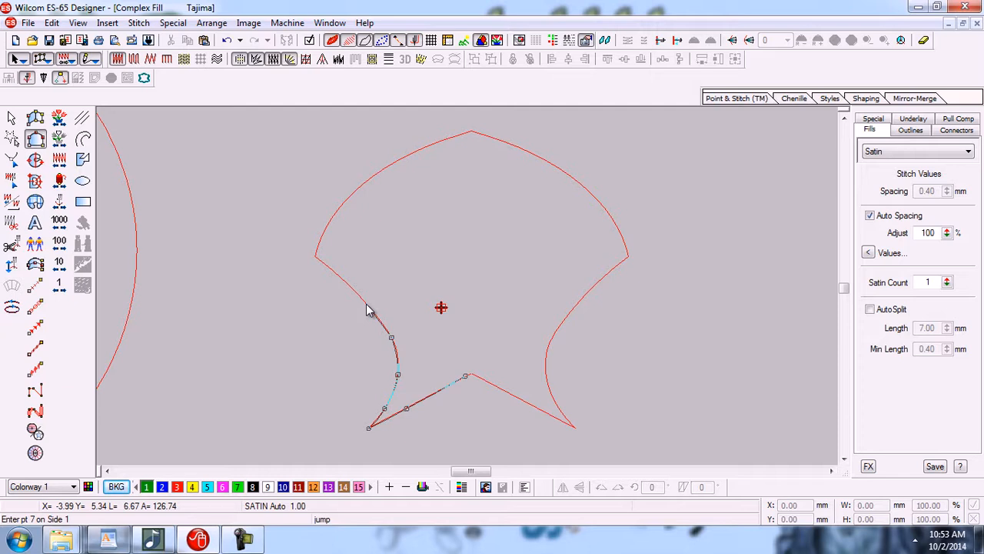
{"action": "left_click", "coordinate": [366, 306]}
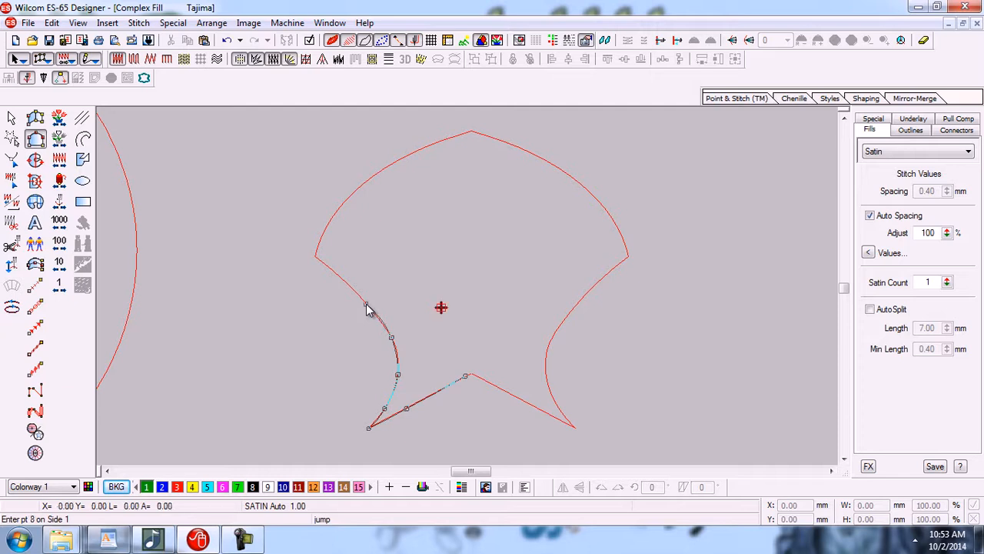
{"action": "left_click", "coordinate": [333, 271]}
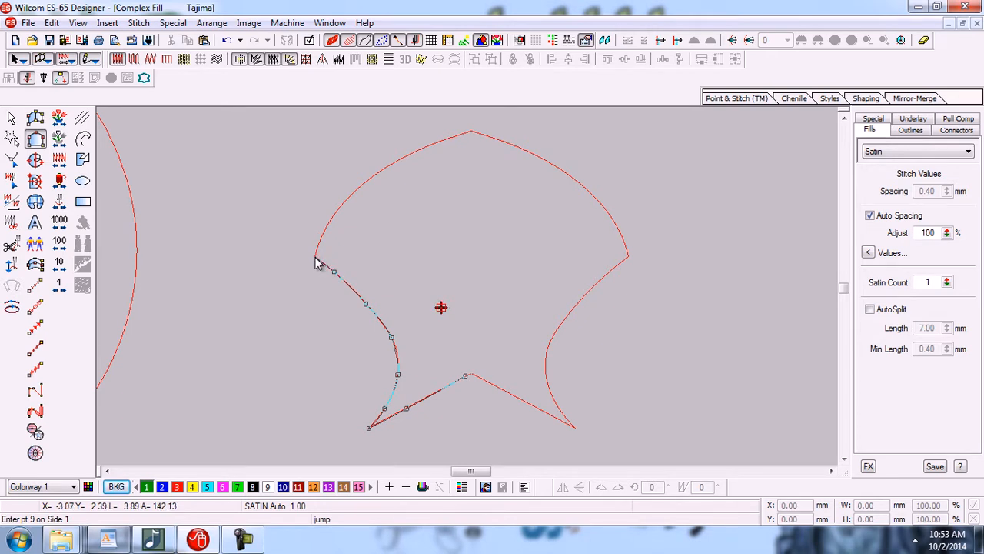
{"action": "left_click", "coordinate": [316, 257]}
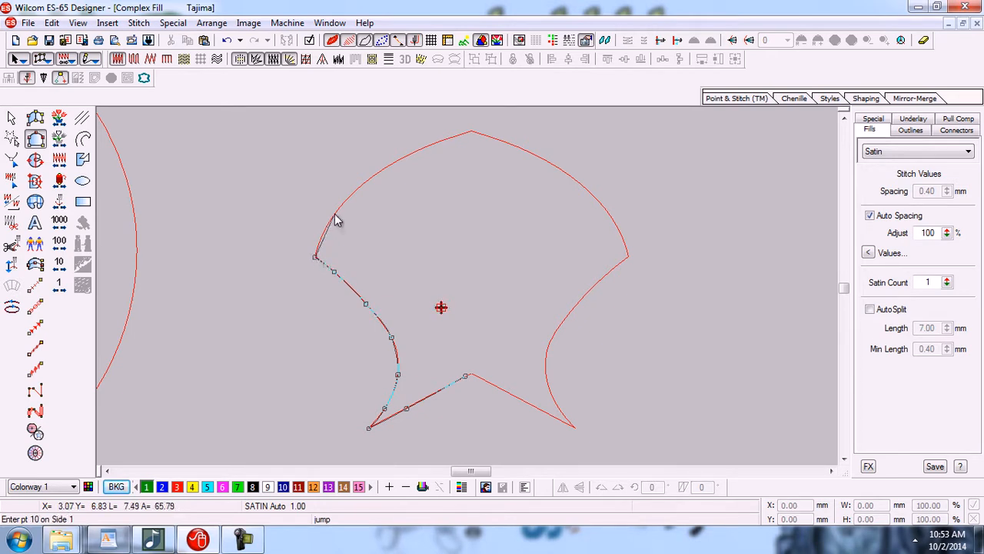
Trace side 1 along the upper-left arc from the left corner to the shell's top peak
{"action": "left_click", "coordinate": [335, 214]}
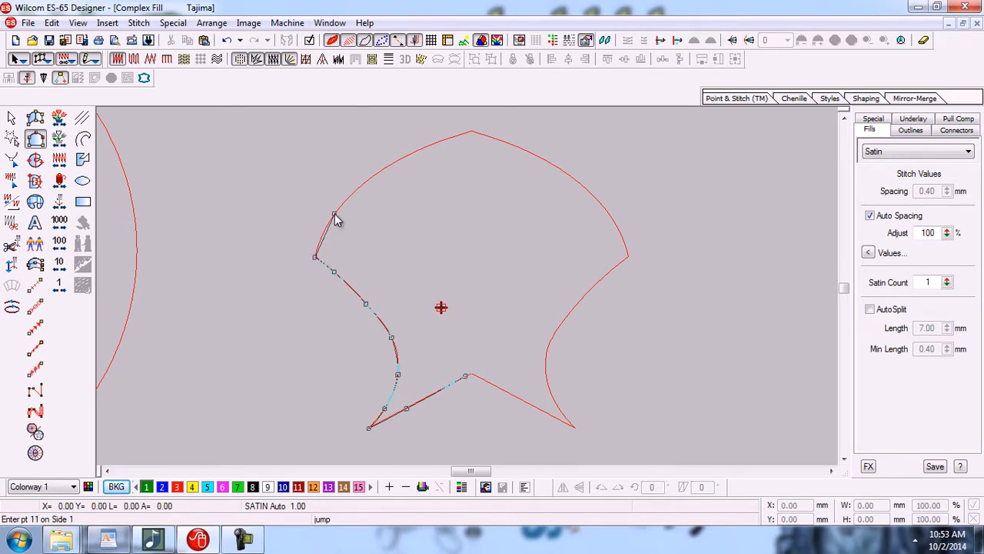
{"action": "left_click", "coordinate": [394, 162]}
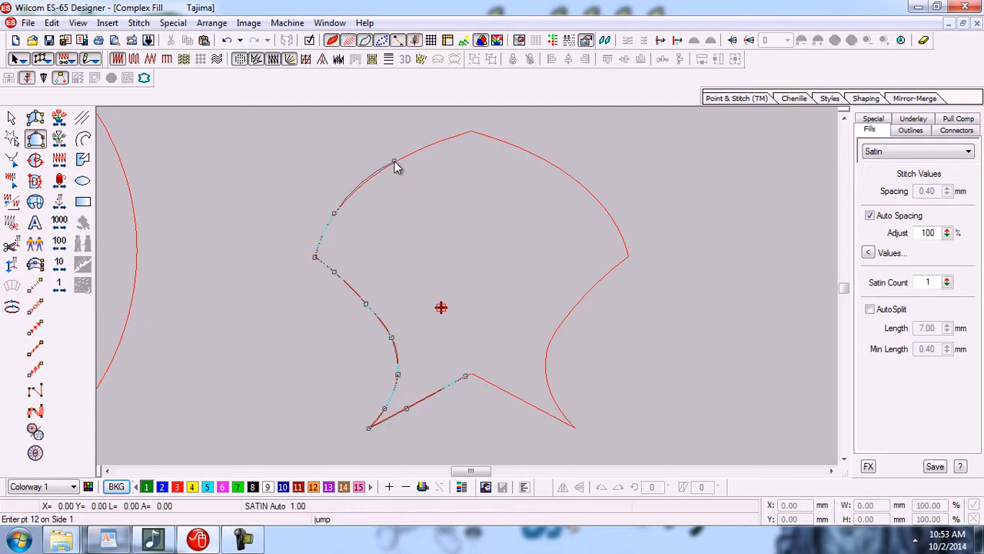
{"action": "left_click", "coordinate": [470, 133]}
{"action": "key", "text": "BackSpace"}
{"action": "key", "text": "BackSpace"}
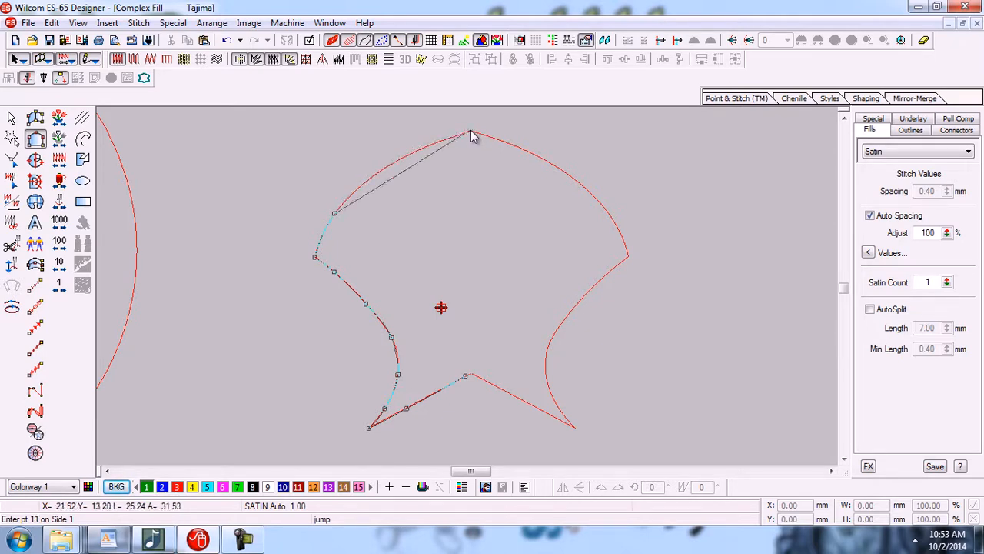
{"action": "left_click", "coordinate": [369, 179]}
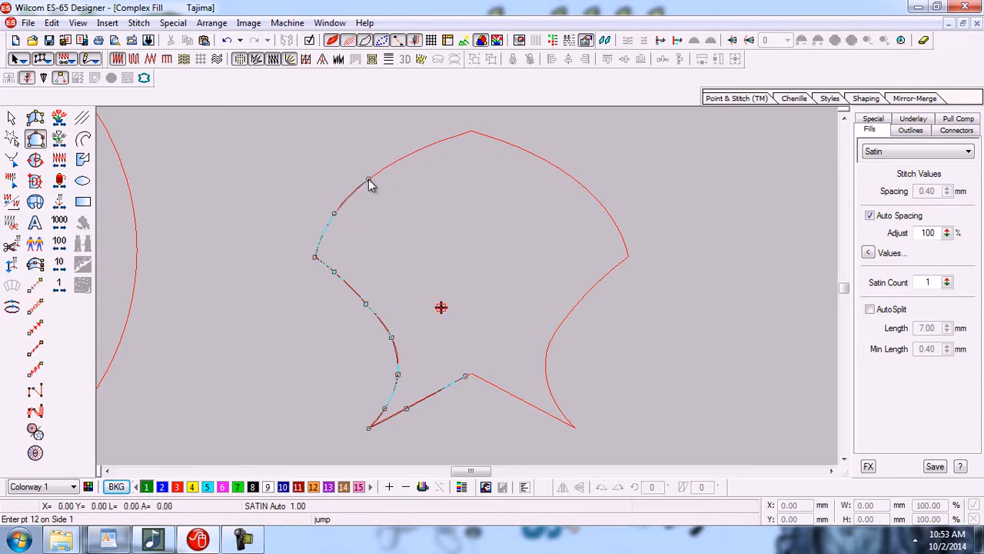
{"action": "left_click", "coordinate": [416, 152]}
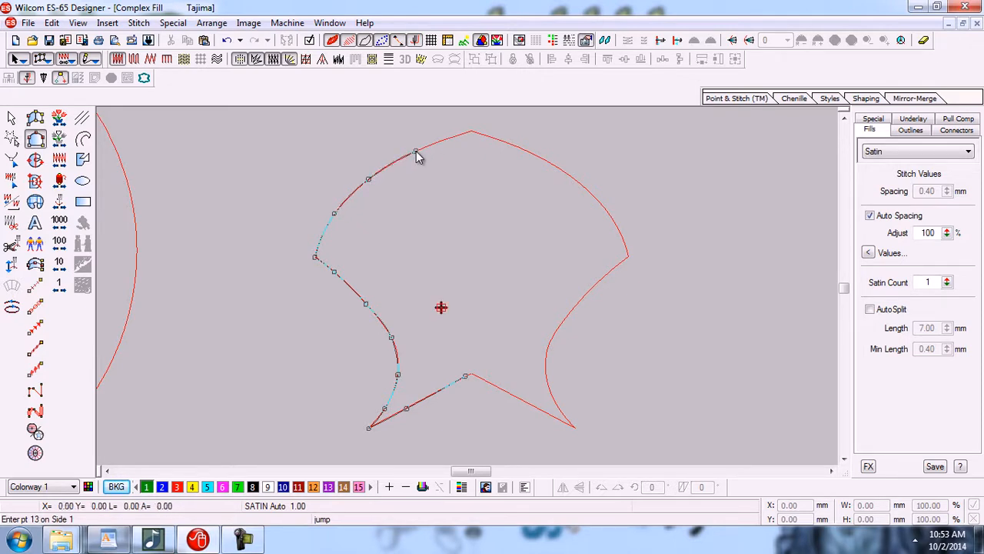
{"action": "left_click", "coordinate": [470, 131]}
Continue side 1 along the upper-right arc from the top peak to the right corner
{"action": "left_click", "coordinate": [524, 150]}
{"action": "left_click", "coordinate": [578, 183]}
{"action": "left_click", "coordinate": [615, 224]}
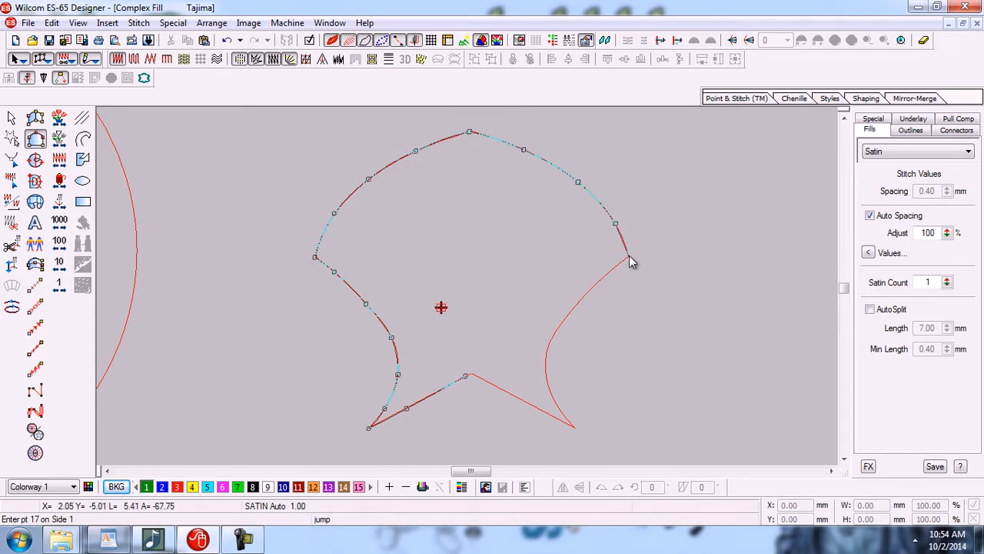
{"action": "left_click", "coordinate": [629, 256]}
Trace side 1 down the right concave edge from the right corner to the lower-right tip
{"action": "left_click", "coordinate": [608, 273]}
{"action": "left_click", "coordinate": [567, 317]}
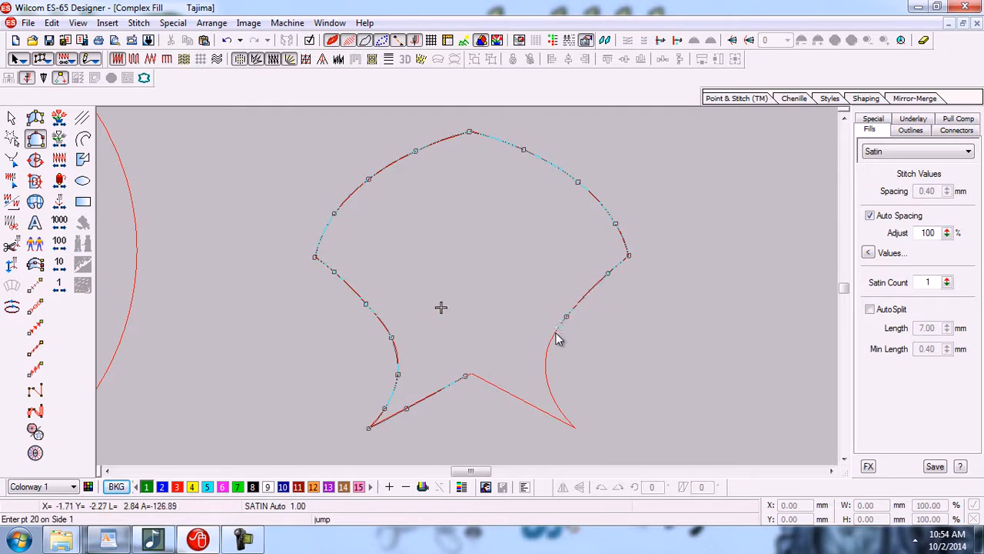
{"action": "left_click", "coordinate": [547, 346]}
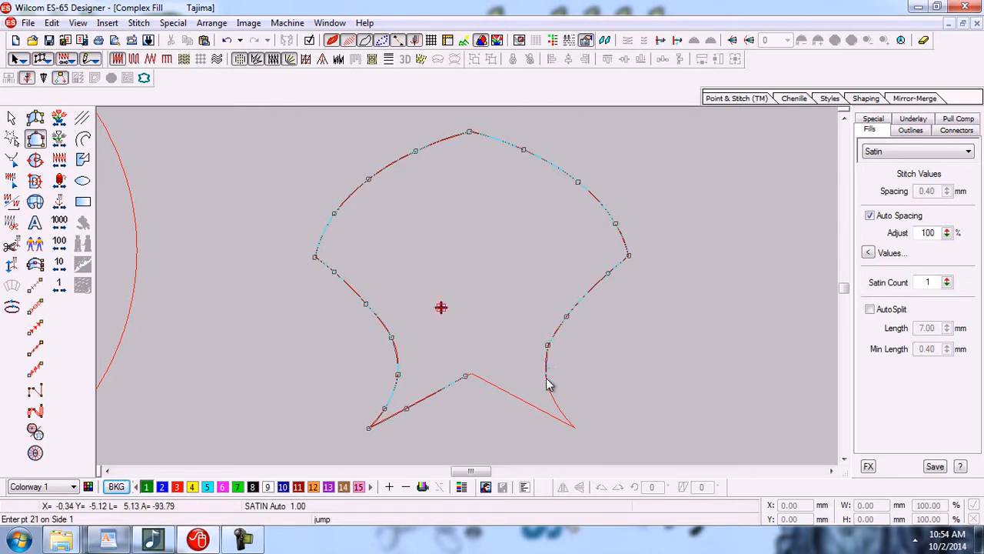
{"action": "left_click", "coordinate": [546, 378]}
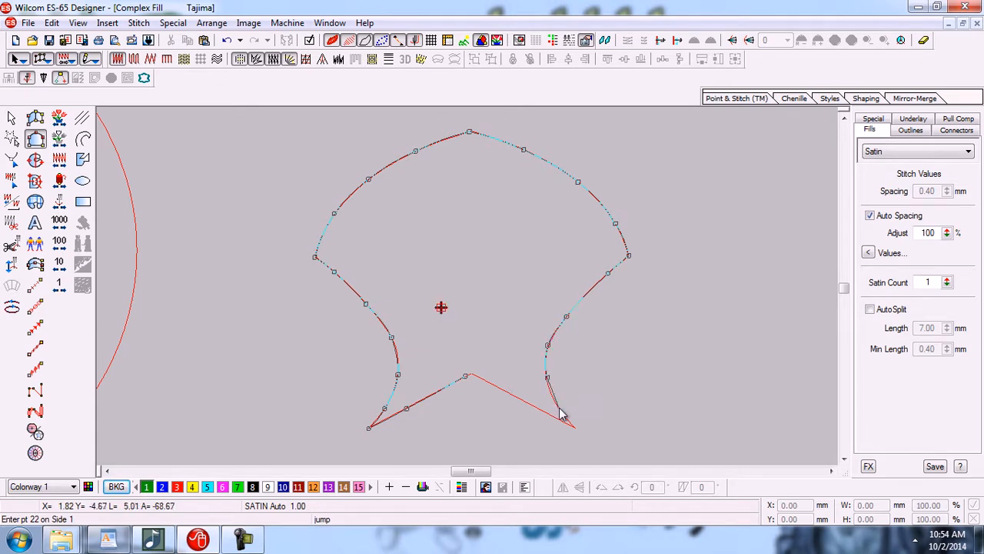
{"action": "left_click", "coordinate": [558, 407]}
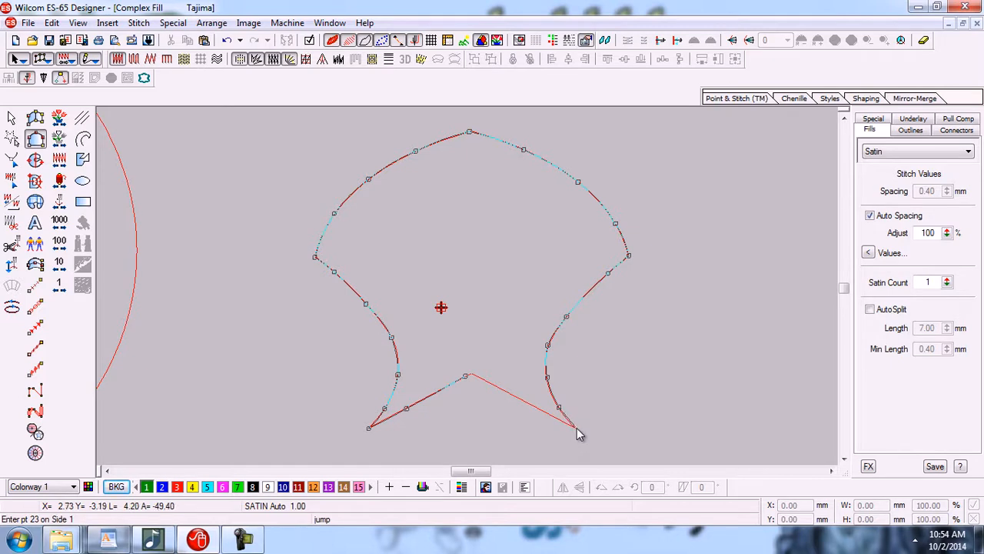
{"action": "left_click", "coordinate": [576, 429]}
Remove the last three side 1 points and place them again more accurately along the lower-right curve to the tip
{"action": "key", "text": "z"}
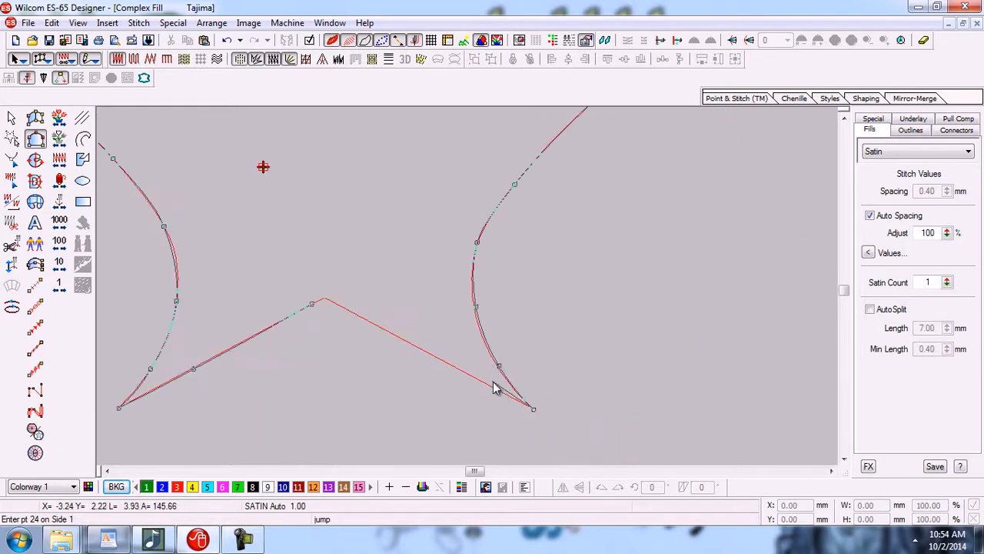
{"action": "key", "text": "BackSpace"}
{"action": "key", "text": "BackSpace"}
{"action": "key", "text": "BackSpace"}
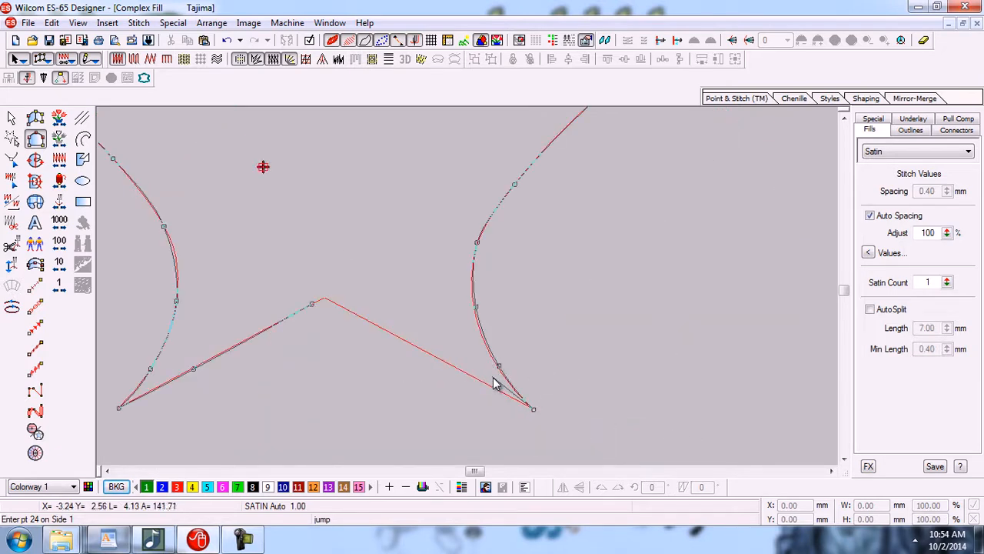
{"action": "left_click", "coordinate": [473, 299]}
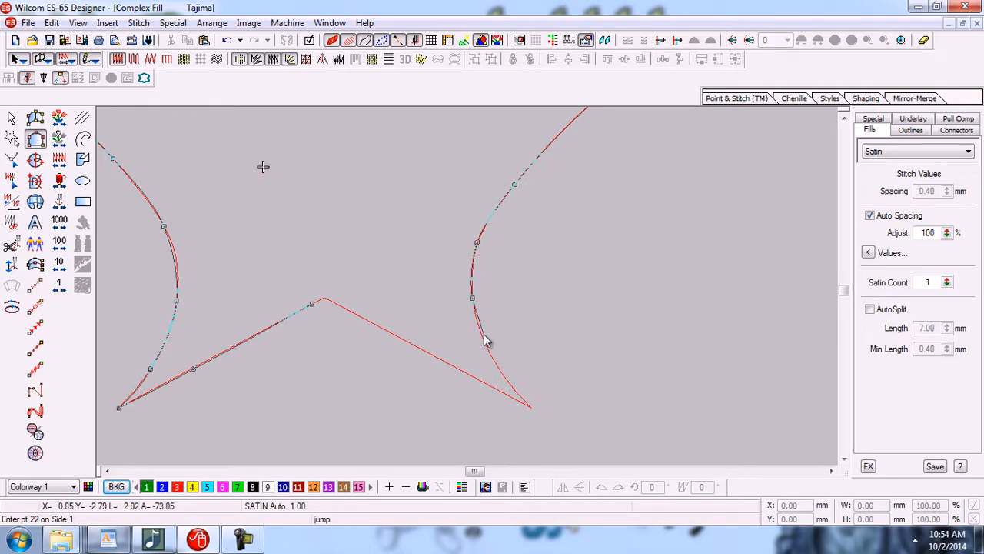
{"action": "left_click", "coordinate": [501, 375]}
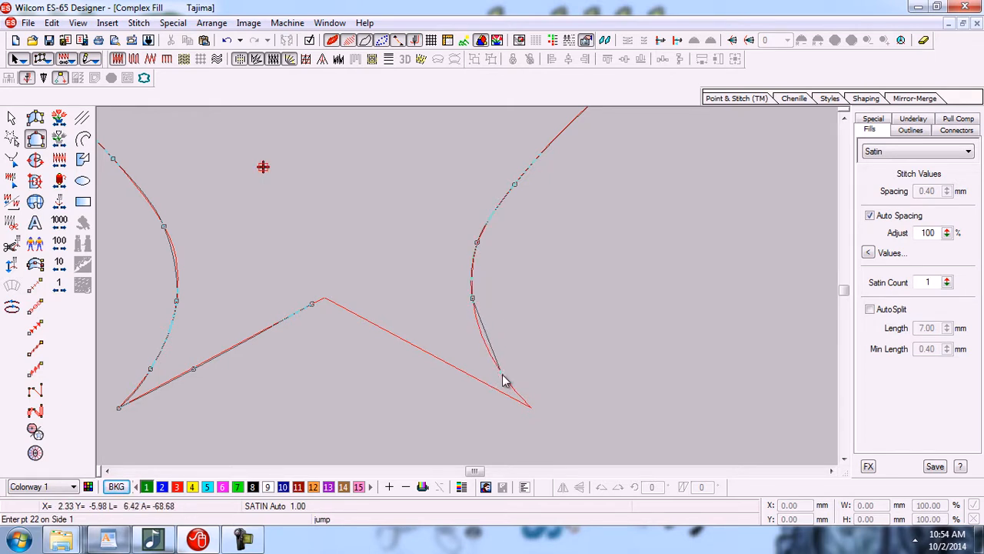
{"action": "left_click", "coordinate": [531, 407]}
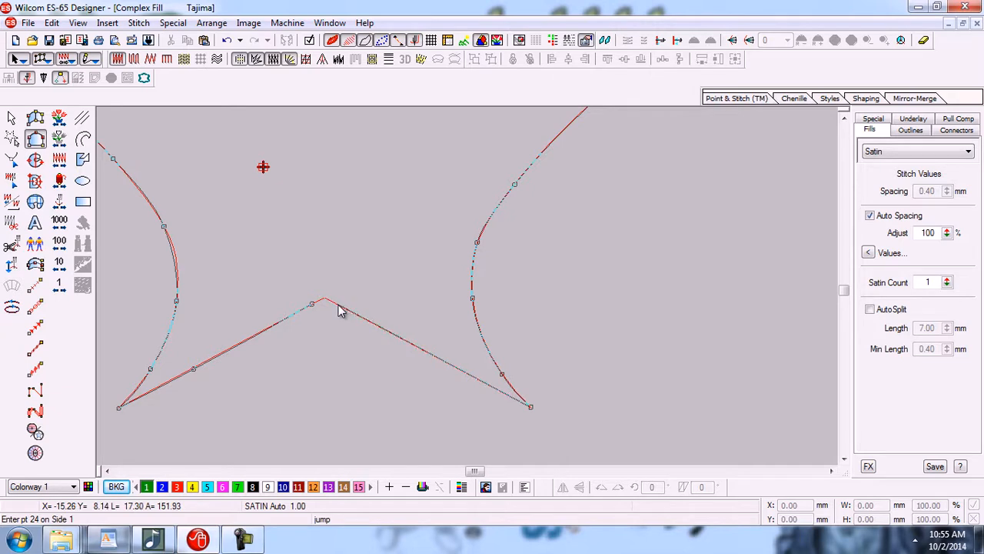
End side 1 just right of the bottom notch, place two side 2 points at the notch apex, and generate the satin stitches
{"action": "left_click", "coordinate": [338, 306]}
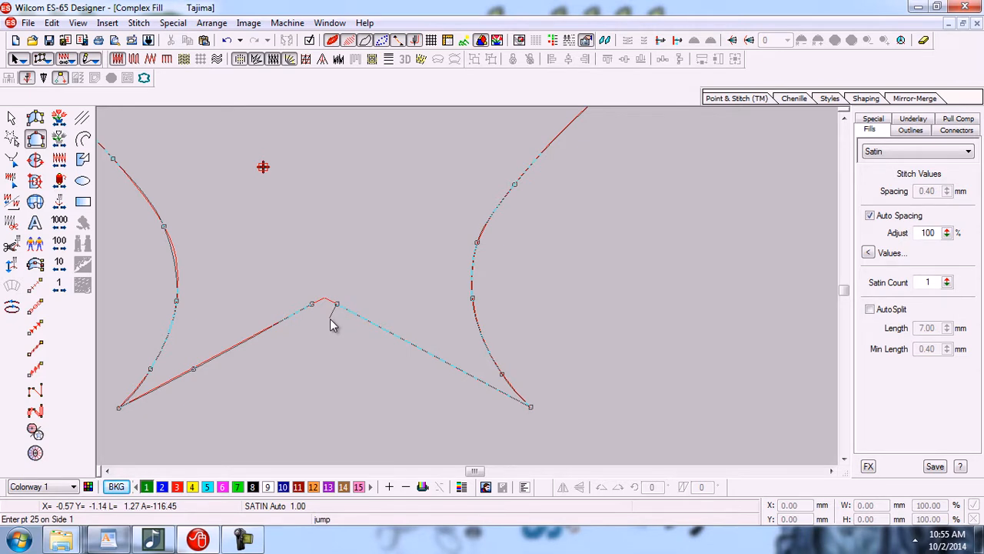
{"action": "key", "text": "Return"}
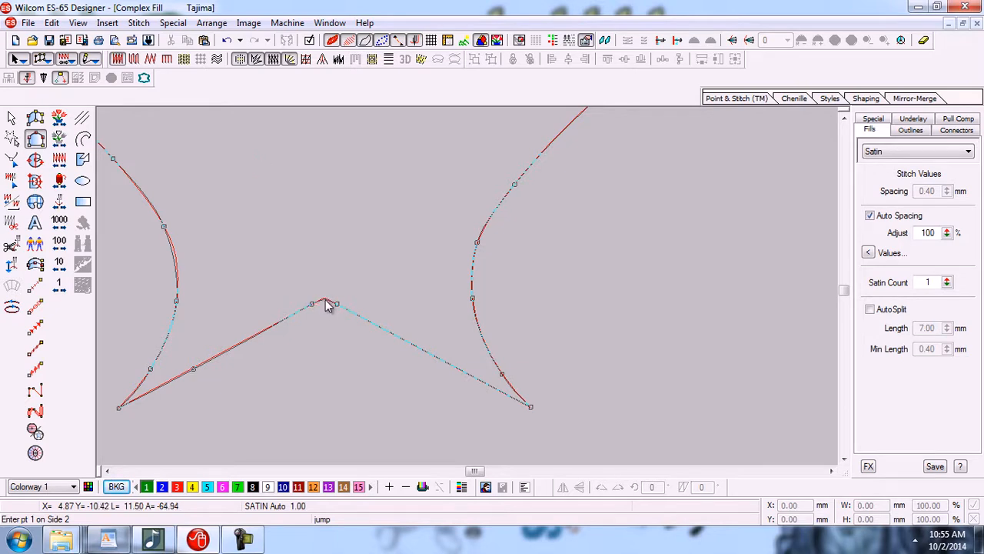
{"action": "left_click", "coordinate": [324, 299]}
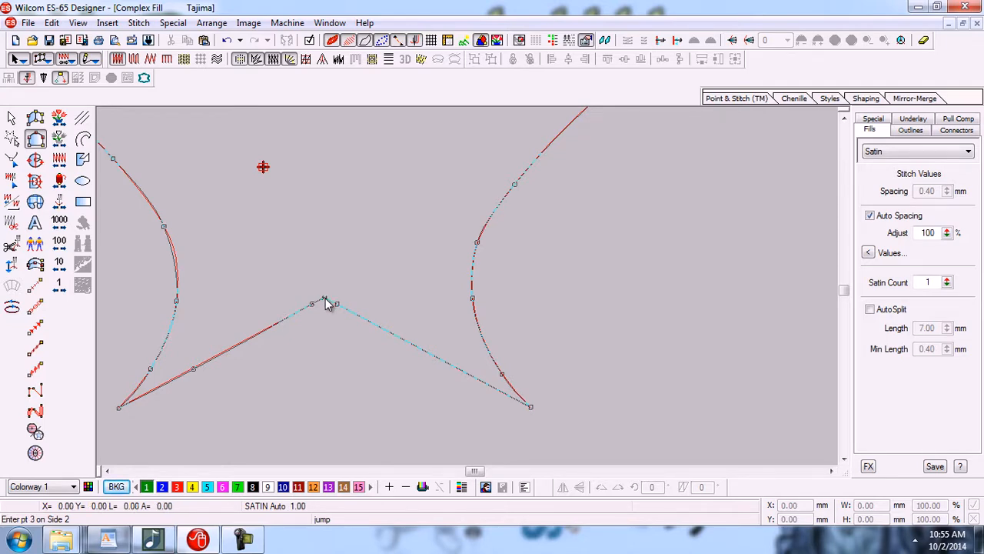
{"action": "key", "text": "Return"}
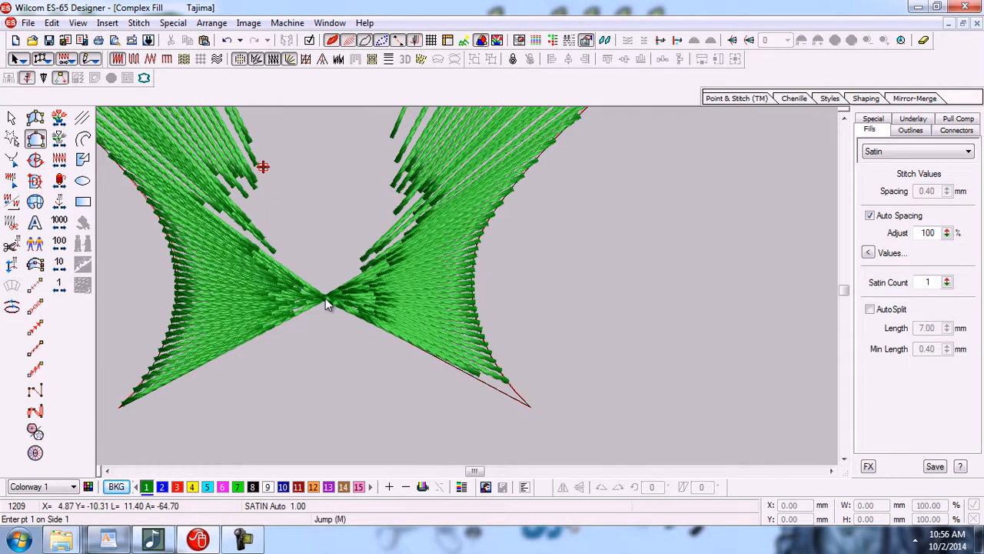
Try Tatami and Contour fills on the shell-shaped object and return it to a Satin fill
{"action": "key", "text": "0"}
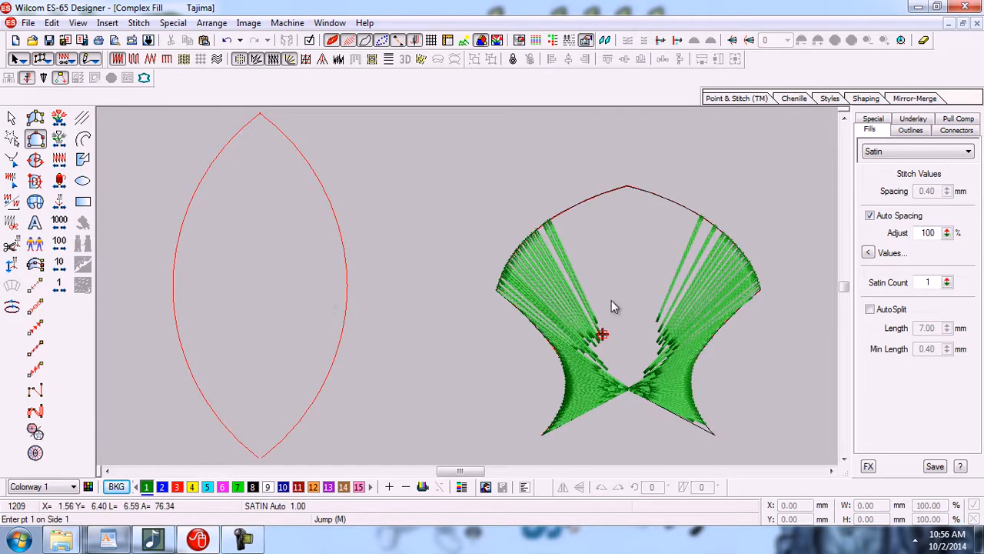
{"action": "key", "text": "b"}
{"action": "left_click", "coordinate": [458, 155]}
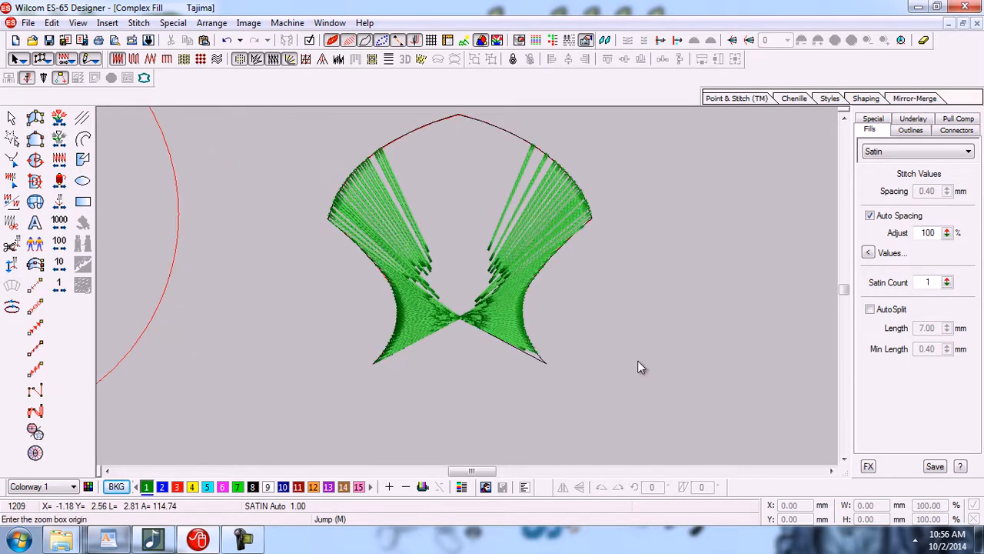
{"action": "left_click", "coordinate": [633, 381]}
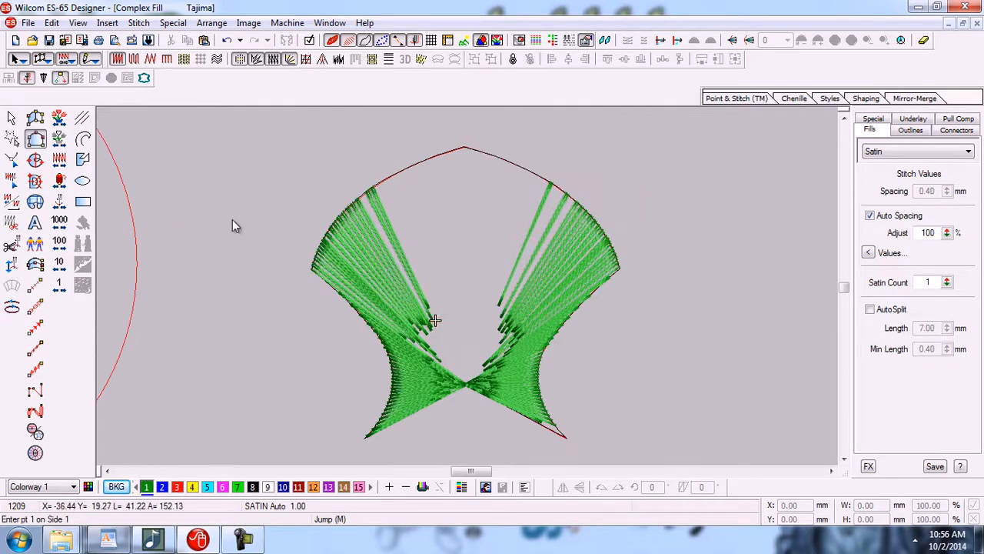
{"action": "left_click", "coordinate": [10, 118]}
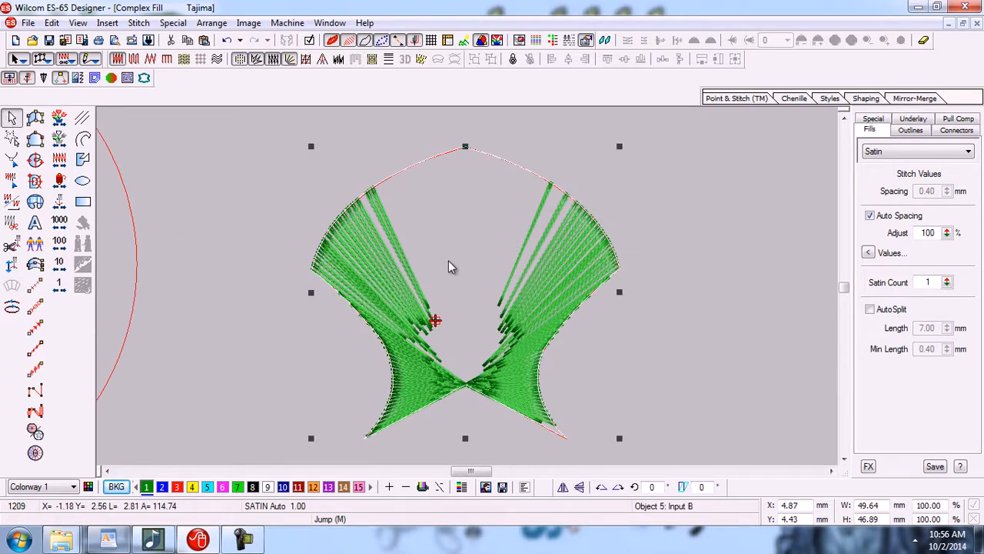
{"action": "left_click", "coordinate": [136, 63]}
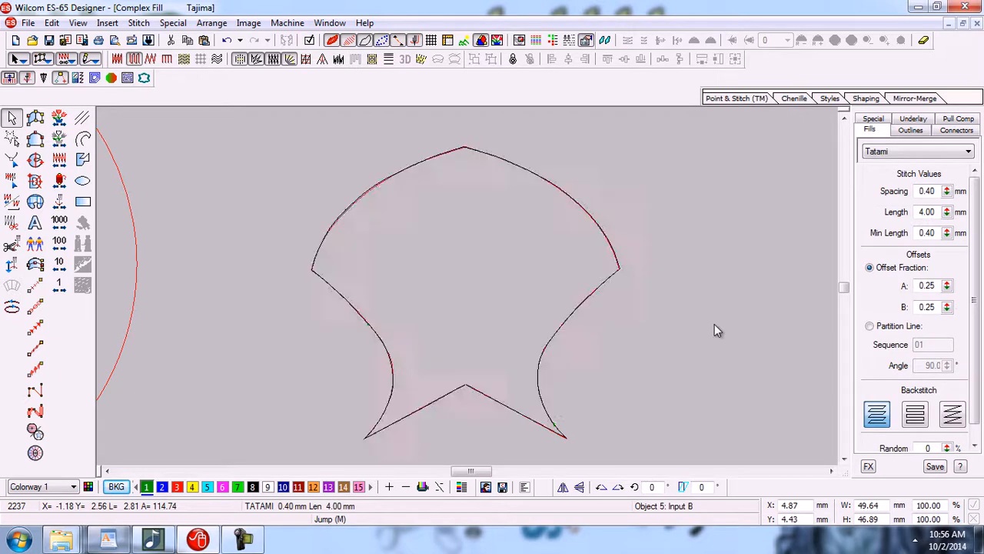
{"action": "left_click", "coordinate": [469, 252]}
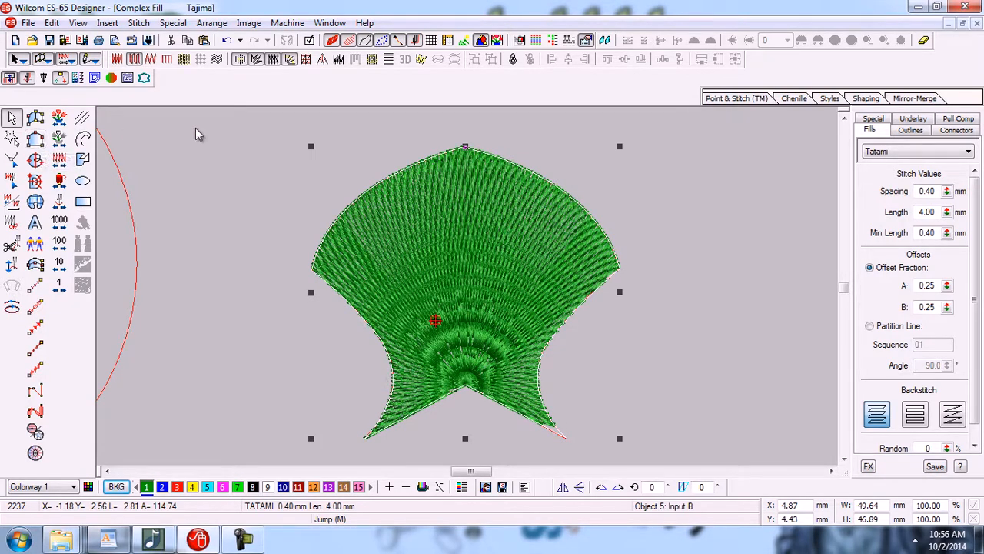
{"action": "left_click", "coordinate": [216, 61]}
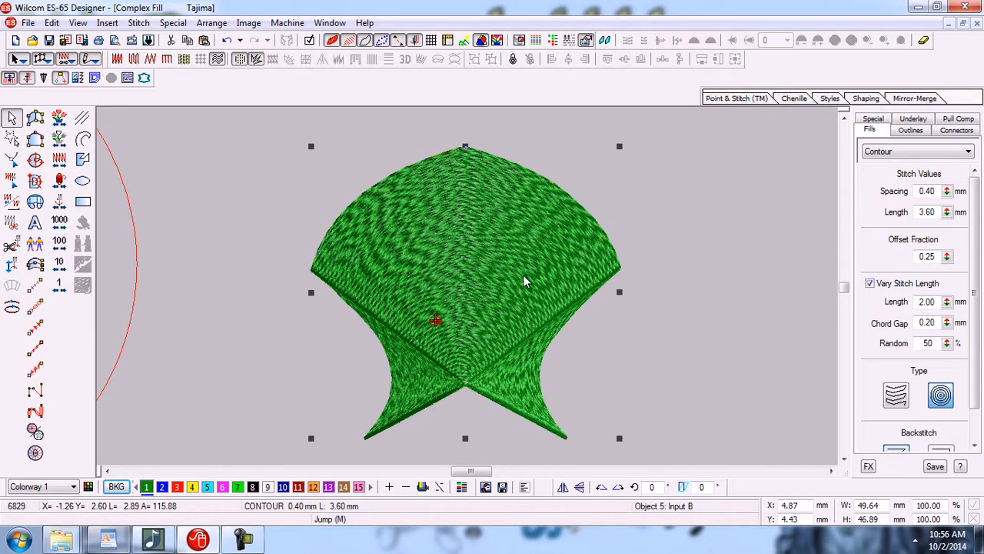
{"action": "left_click", "coordinate": [117, 62]}
{"action": "left_click", "coordinate": [117, 62]}
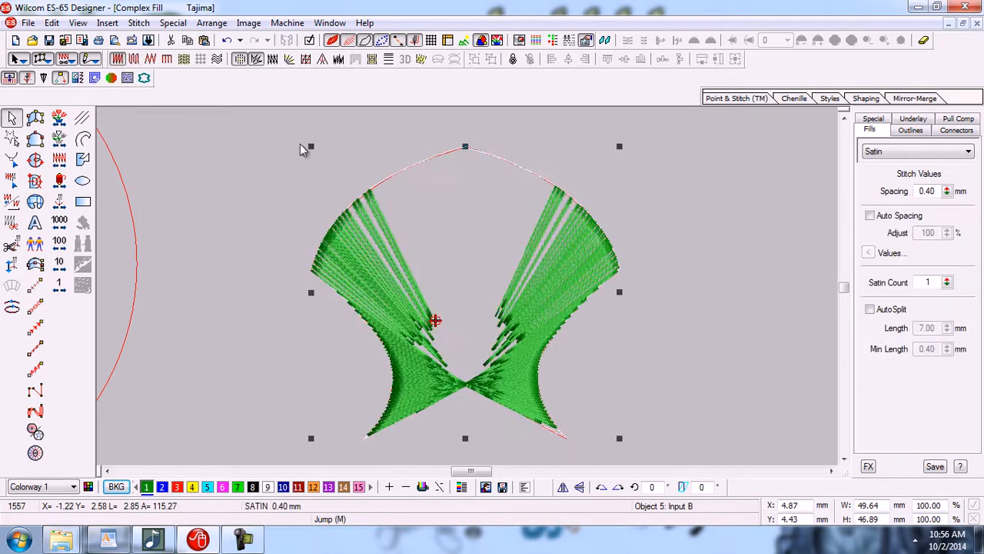
Try Auto Split on the shell's satin fill, switch it off again, and turn off automatic jumps for the long stitches
{"action": "left_click", "coordinate": [870, 310]}
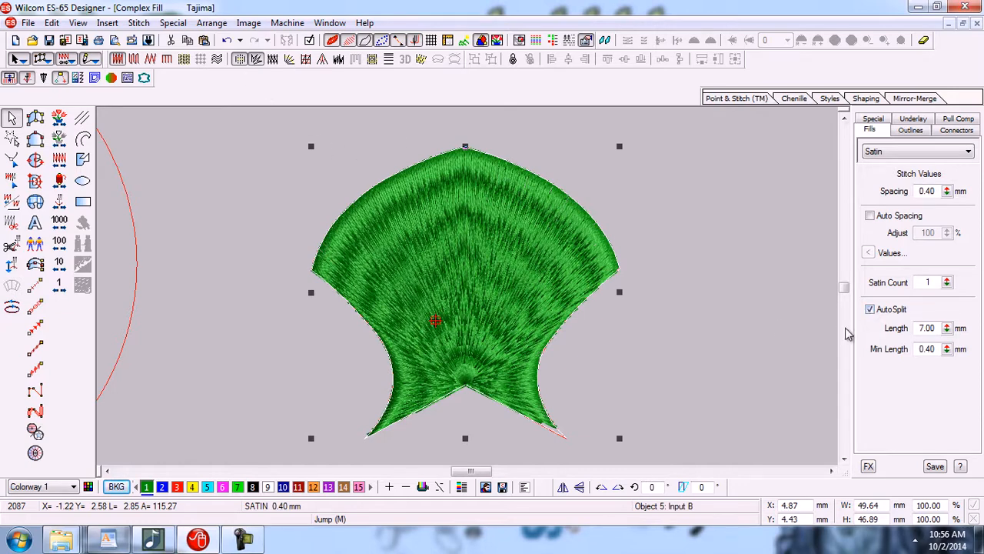
{"action": "left_click", "coordinate": [870, 309]}
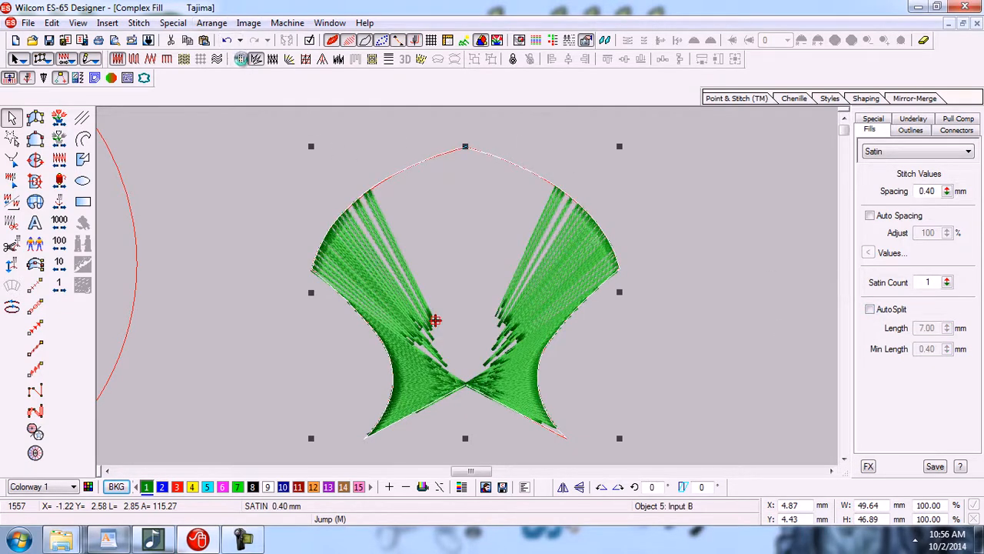
{"action": "left_click", "coordinate": [239, 59]}
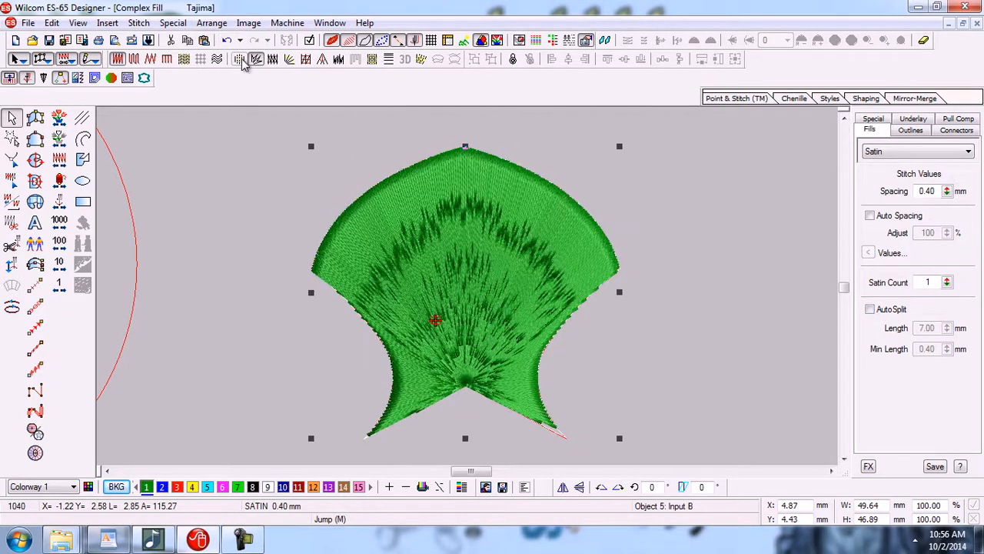
{"action": "left_click", "coordinate": [294, 260]}
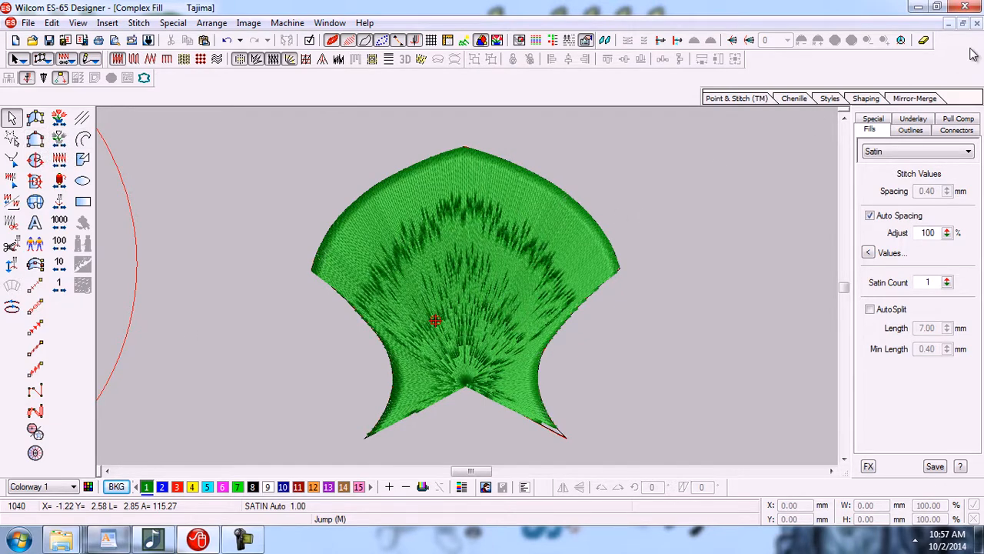
Switch to the floral embroidery design that has the scanned pencil sketch beside it
{"action": "left_click", "coordinate": [963, 24]}
{"action": "left_click", "coordinate": [759, 229]}
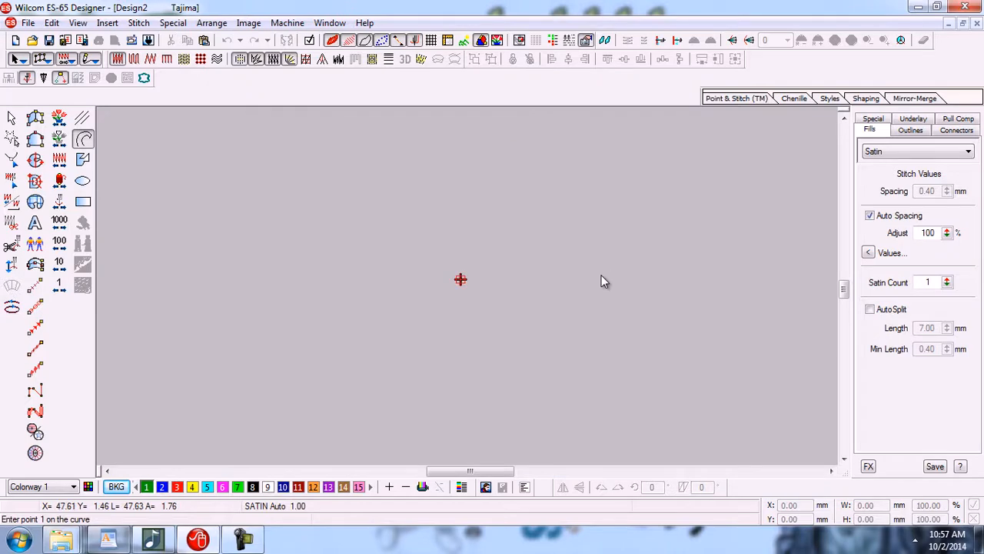
{"action": "left_click", "coordinate": [963, 23]}
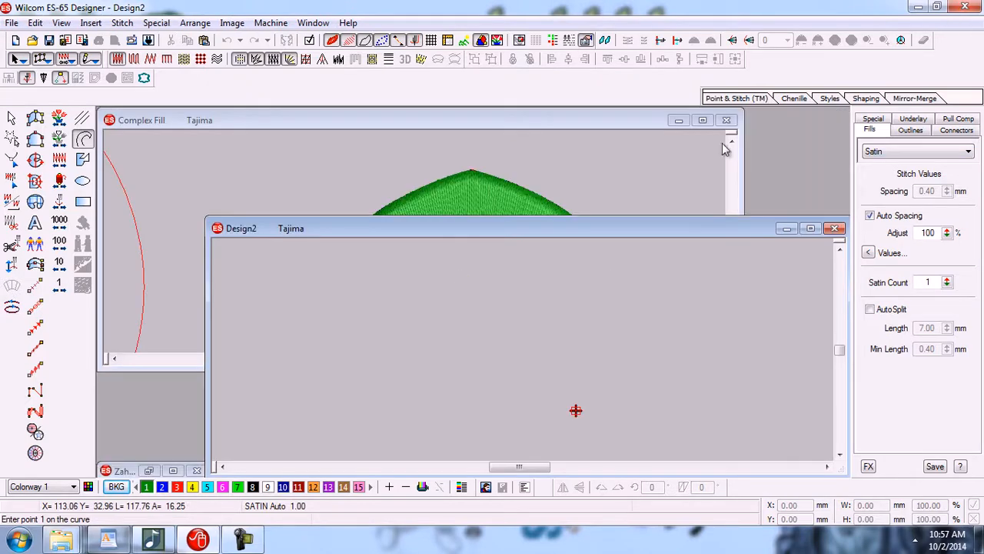
{"action": "left_click", "coordinate": [173, 470]}
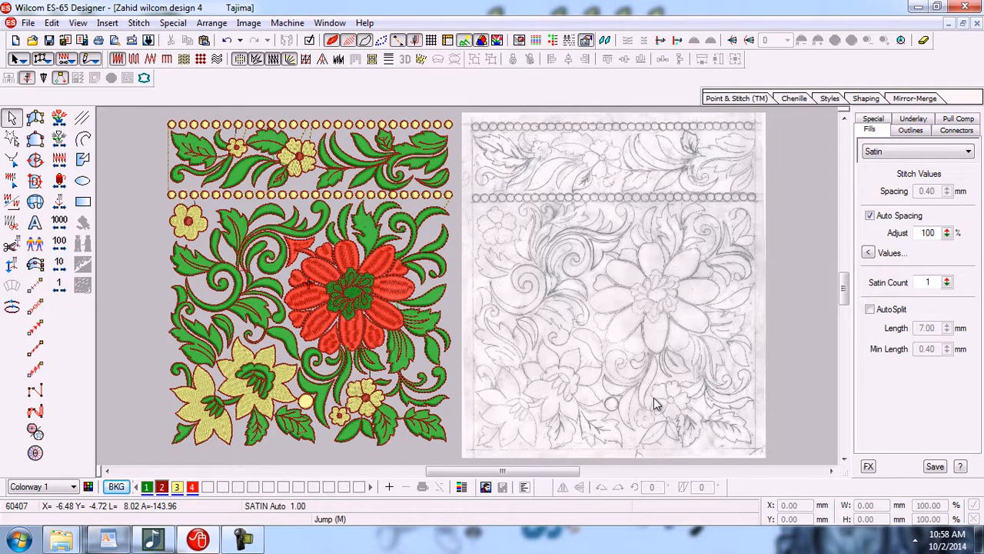
Start a two-sided satin column on the sketch's lower-right leaf, tracing side 1 from the stem to the first upper tooth
{"action": "key", "text": "b"}
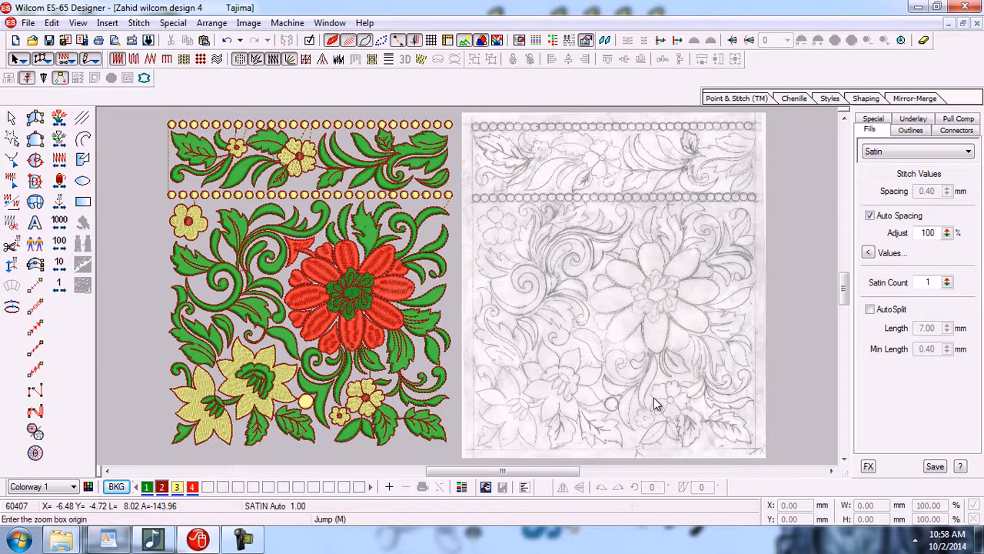
{"action": "left_click_drag", "start_coordinate": [770, 451], "coordinate": [623, 377]}
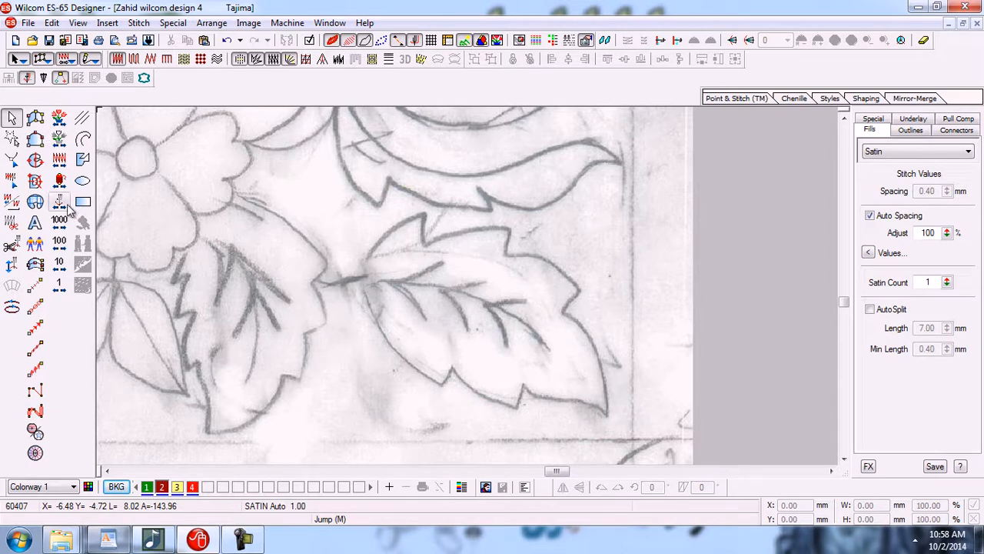
{"action": "left_click", "coordinate": [36, 138]}
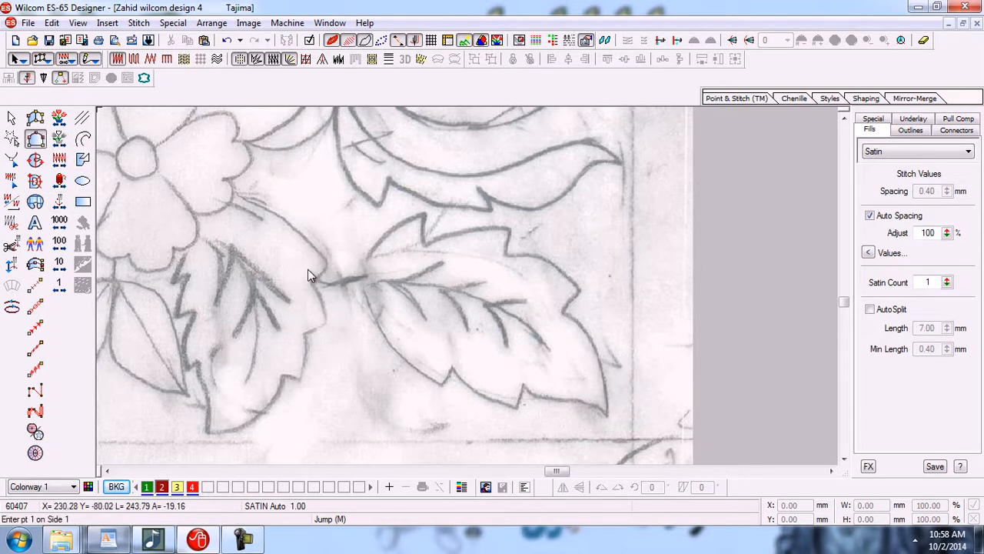
{"action": "left_click_drag", "start_coordinate": [326, 193], "coordinate": [620, 446]}
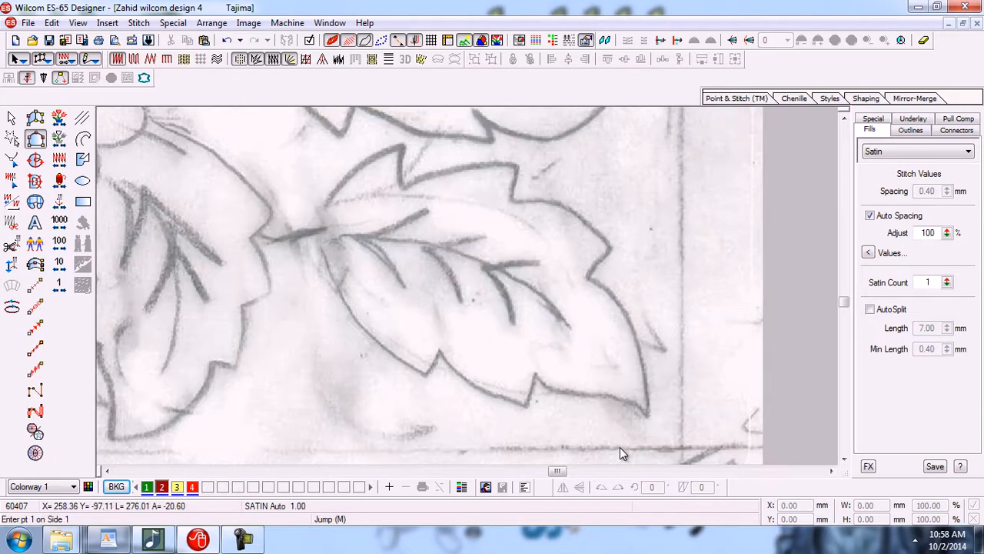
{"action": "left_click", "coordinate": [323, 214]}
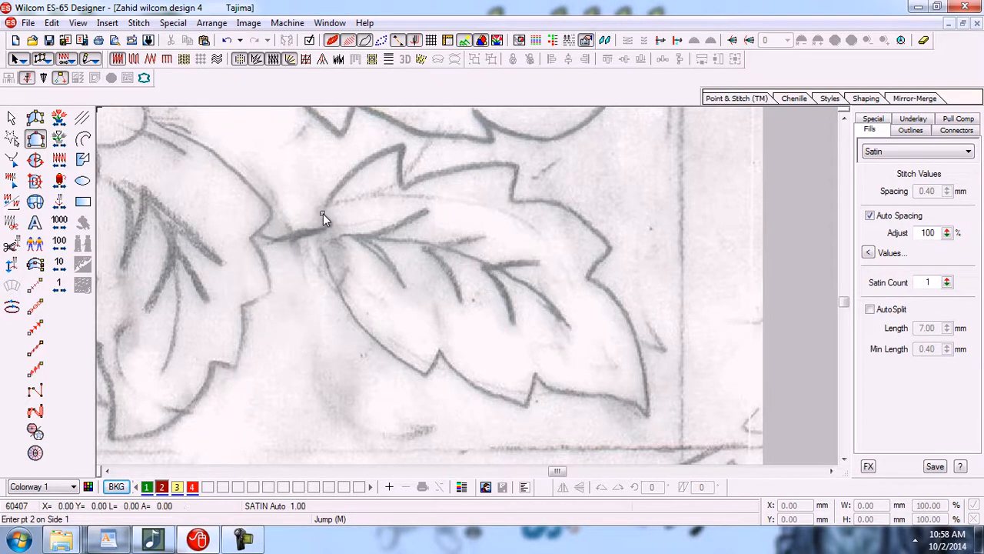
{"action": "left_click", "coordinate": [359, 166]}
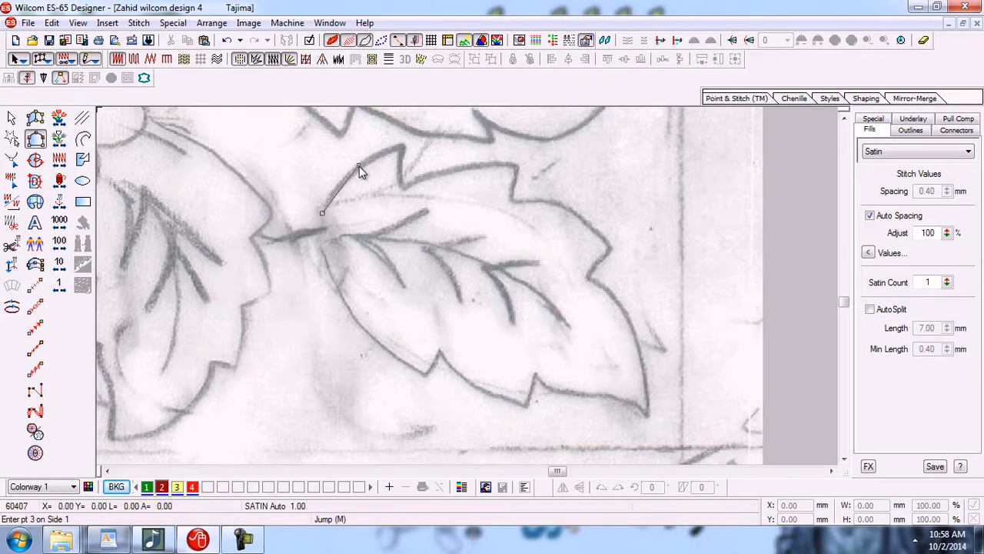
{"action": "left_click", "coordinate": [403, 145]}
Continue side 1 into the leaf's first upper notch, along the second tooth, and down into the second notch
{"action": "key", "text": "z"}
{"action": "key", "text": "shift+z"}
{"action": "key", "text": "shift+z"}
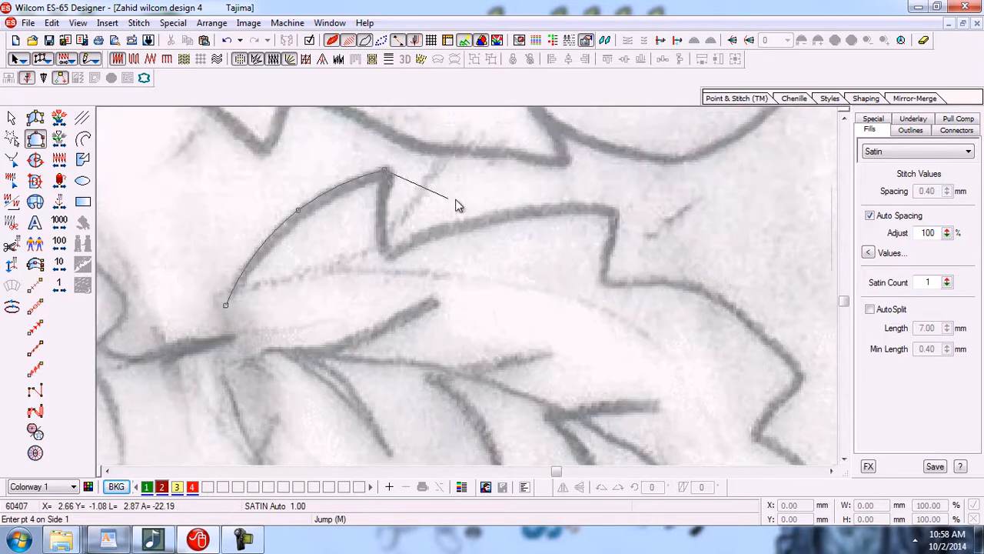
{"action": "left_click", "coordinate": [381, 216]}
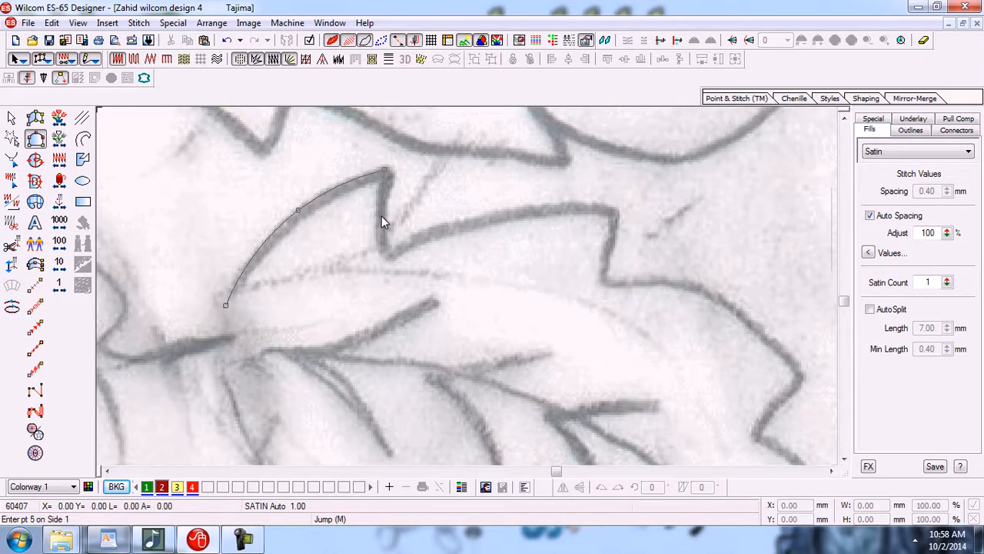
{"action": "left_click", "coordinate": [387, 258]}
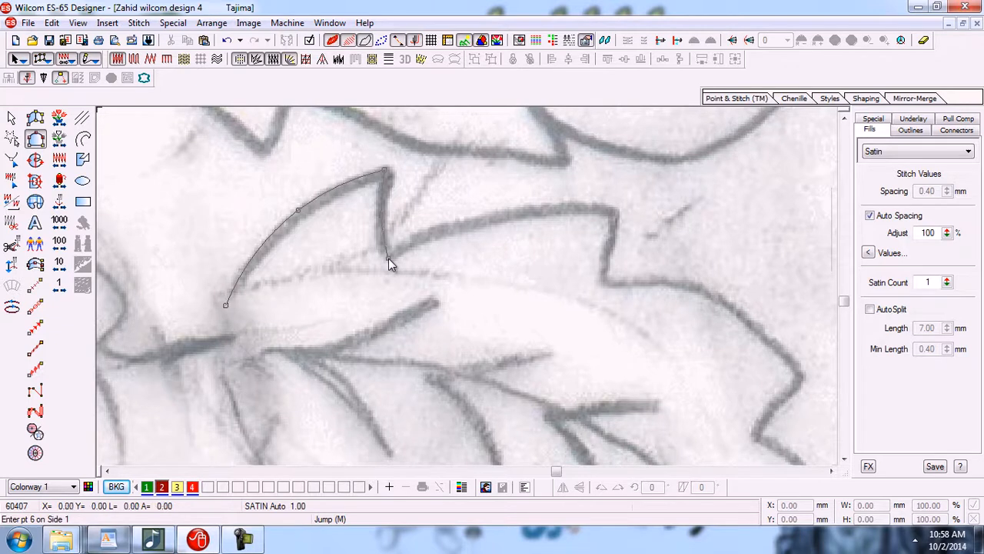
{"action": "left_click", "coordinate": [502, 220]}
{"action": "left_click", "coordinate": [615, 214]}
{"action": "left_click", "coordinate": [606, 281]}
{"action": "left_click", "coordinate": [609, 282]}
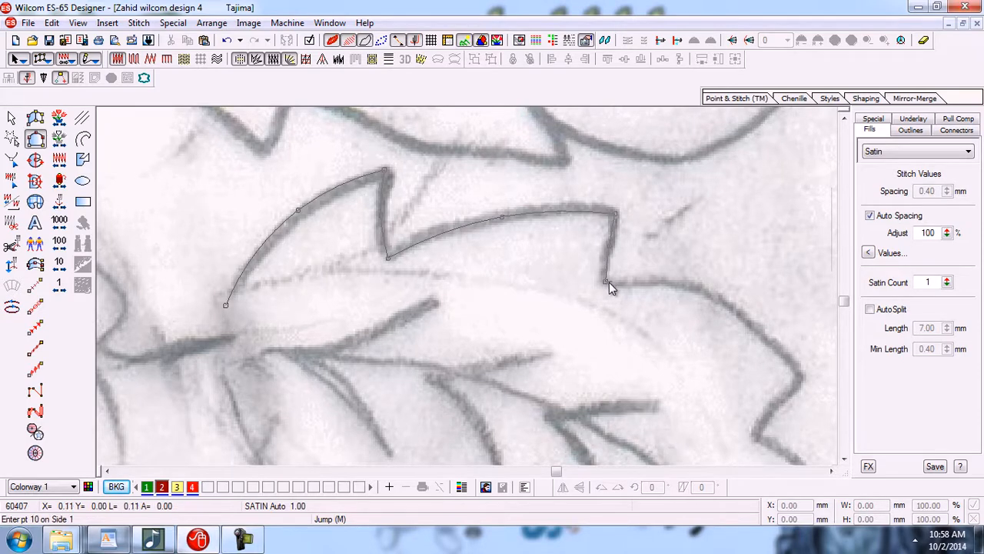
Trace side 1 along the leaf's third upper tooth and into the notch below it
{"action": "left_click", "coordinate": [720, 302]}
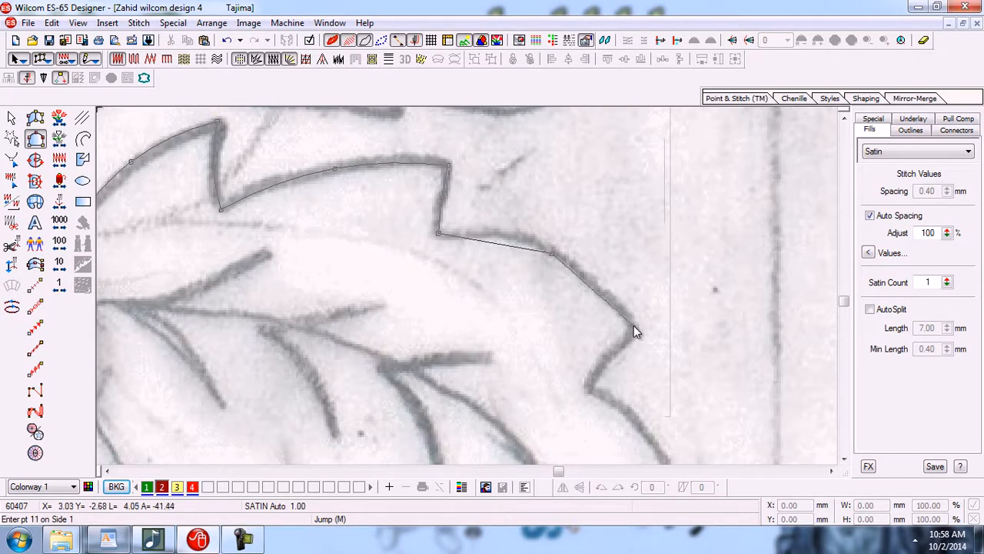
{"action": "left_click", "coordinate": [632, 326]}
{"action": "left_click", "coordinate": [604, 363]}
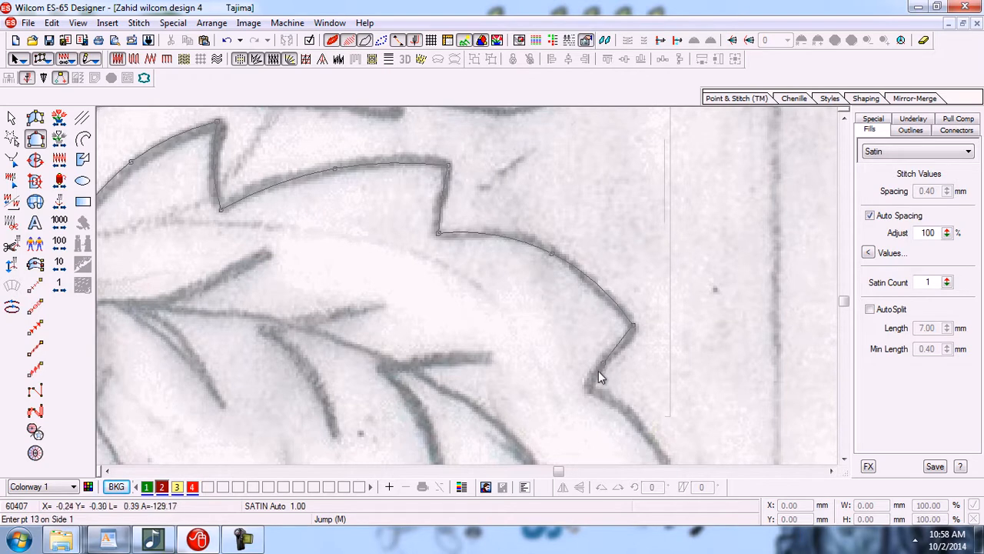
{"action": "left_click", "coordinate": [588, 390]}
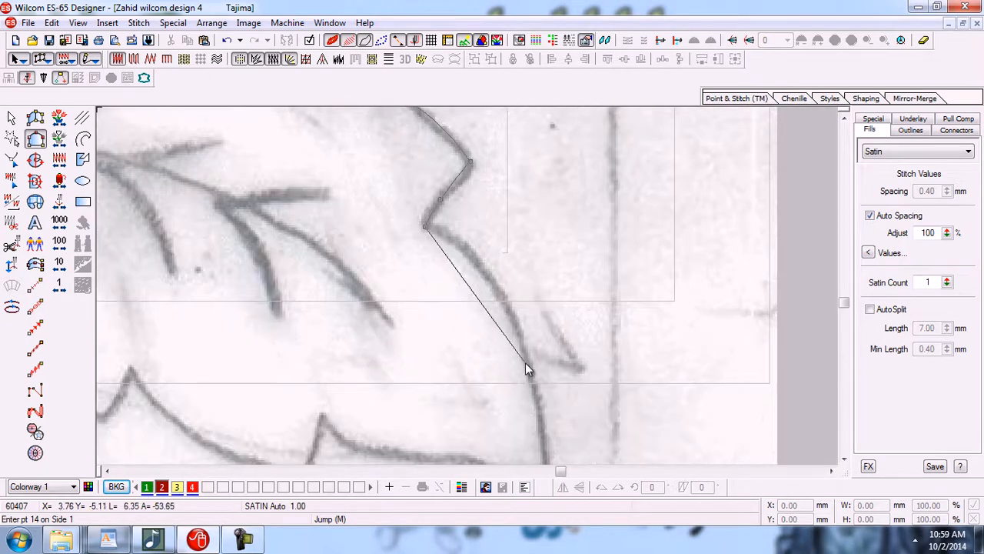
{"action": "left_click", "coordinate": [527, 361]}
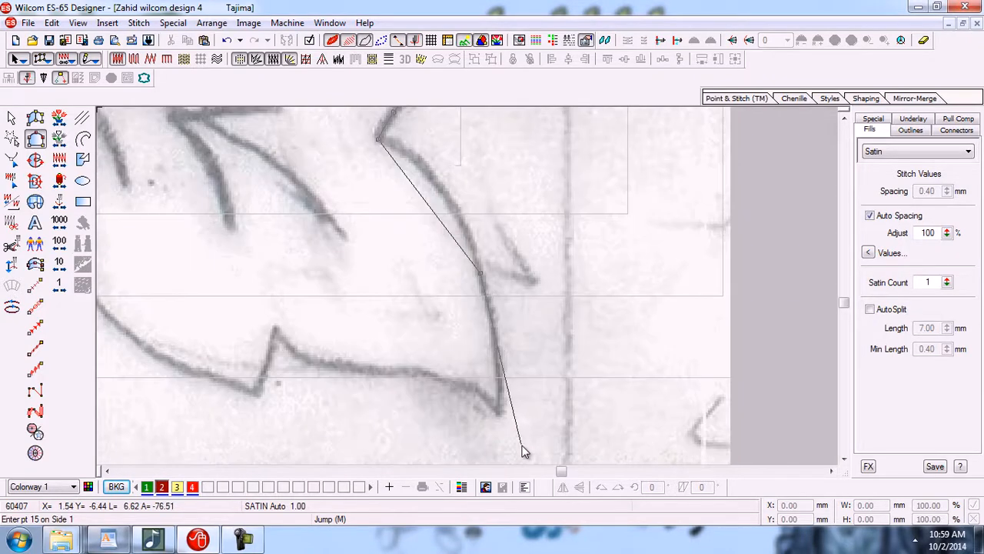
{"action": "left_click", "coordinate": [500, 413]}
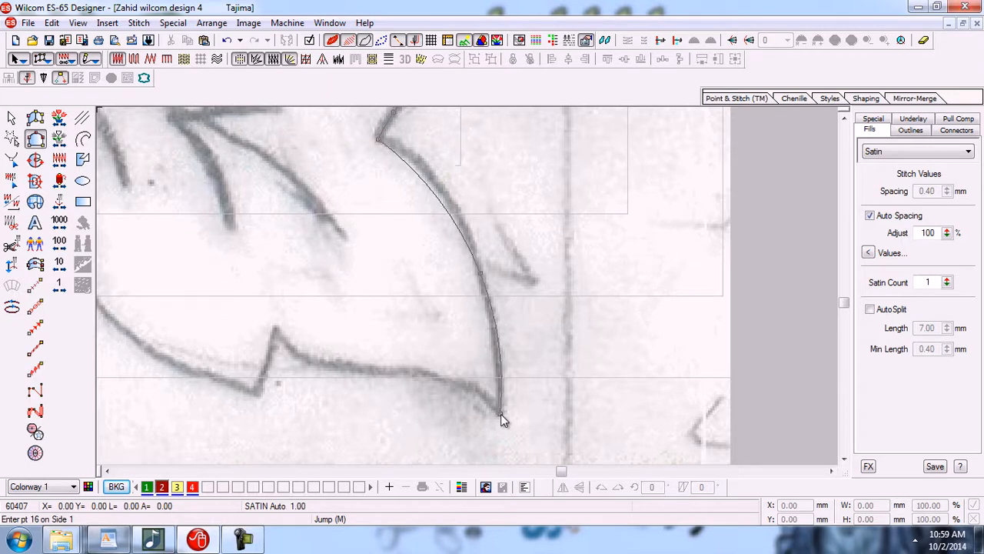
{"action": "key", "text": "BackSpace"}
{"action": "key", "text": "BackSpace"}
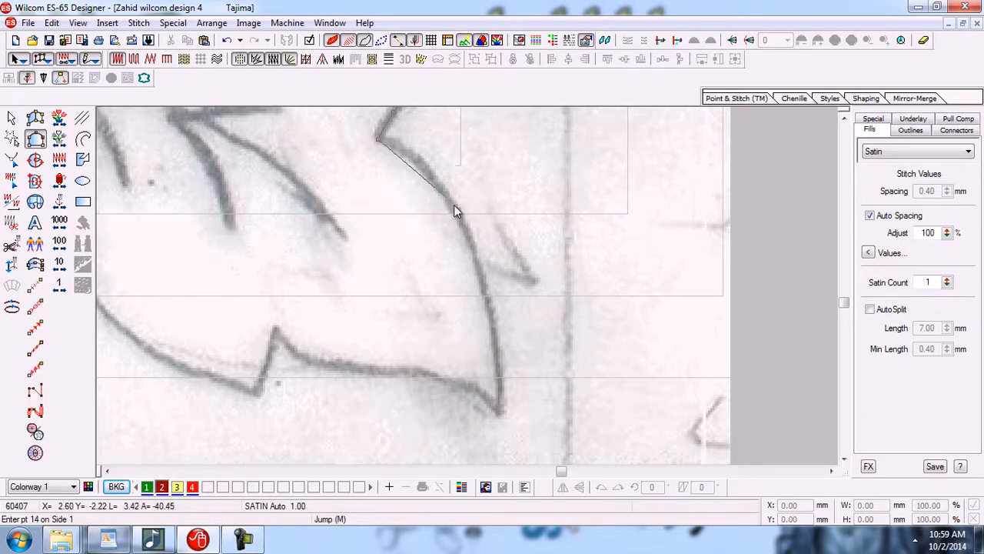
Continue side 1 down the leaf's outer edge to its tip and back along the underside into the first lower notch
{"action": "left_click", "coordinate": [443, 191]}
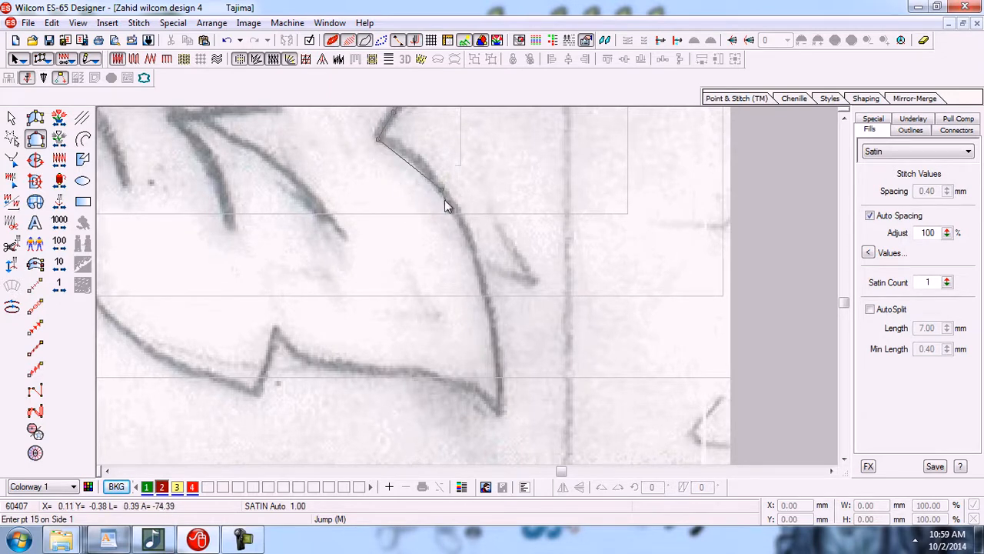
{"action": "left_click", "coordinate": [495, 327]}
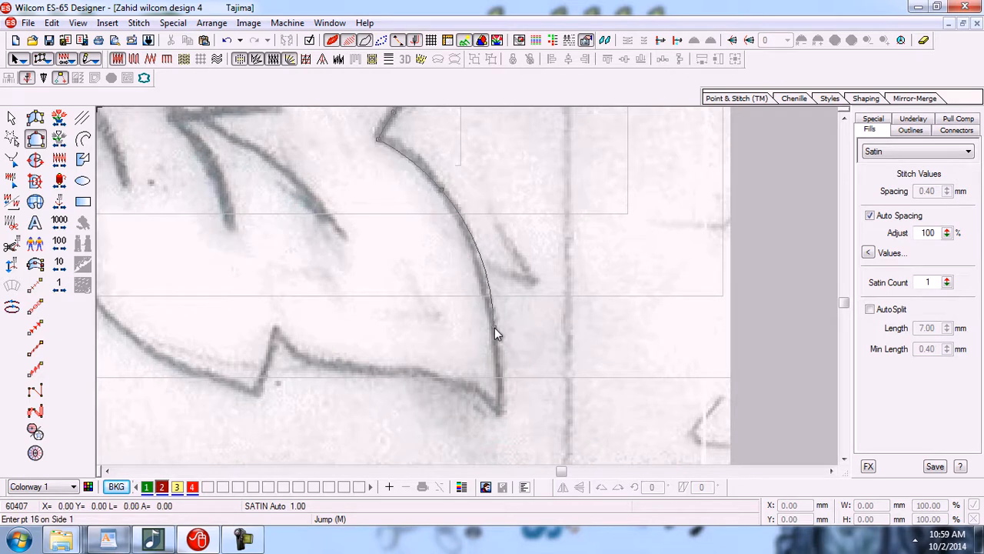
{"action": "left_click", "coordinate": [500, 413]}
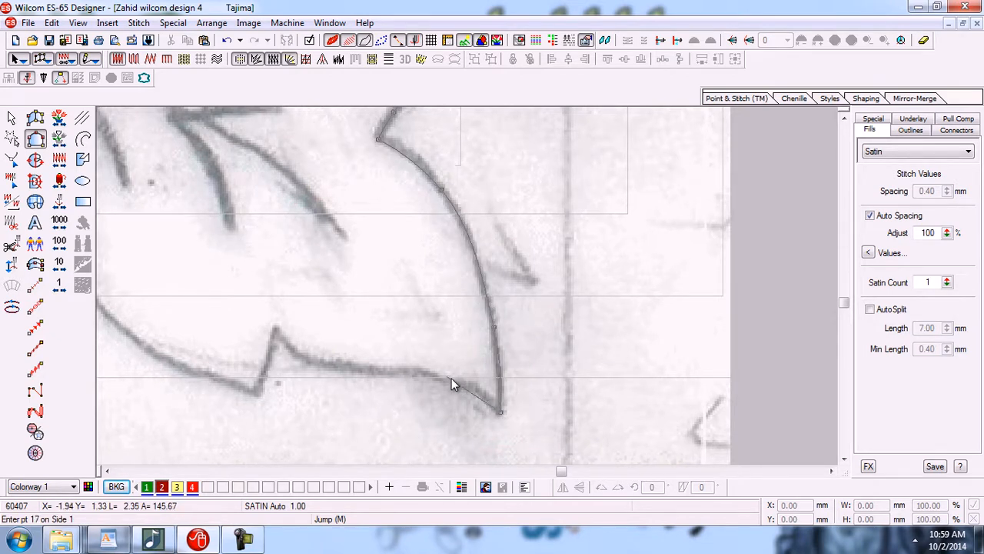
{"action": "left_click", "coordinate": [431, 374]}
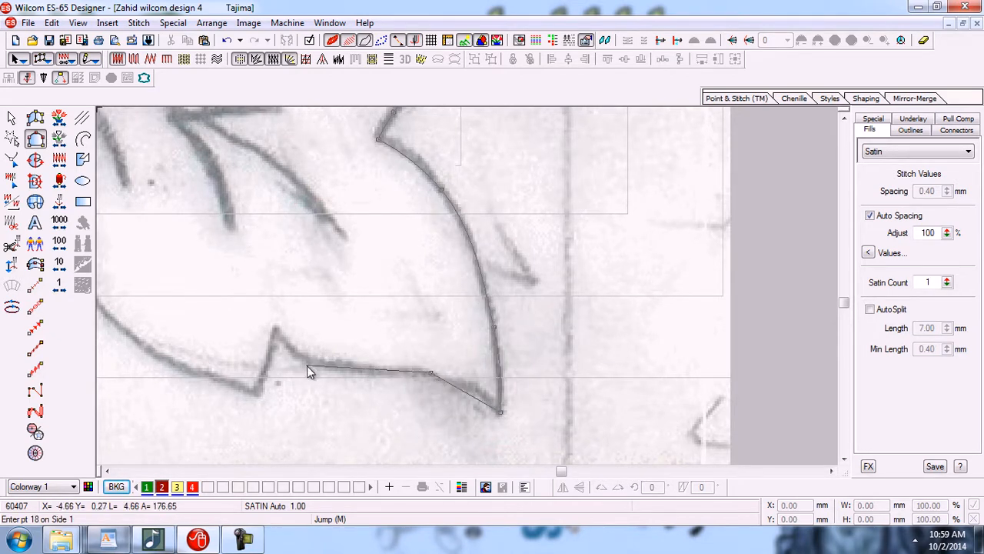
{"action": "left_click", "coordinate": [312, 365]}
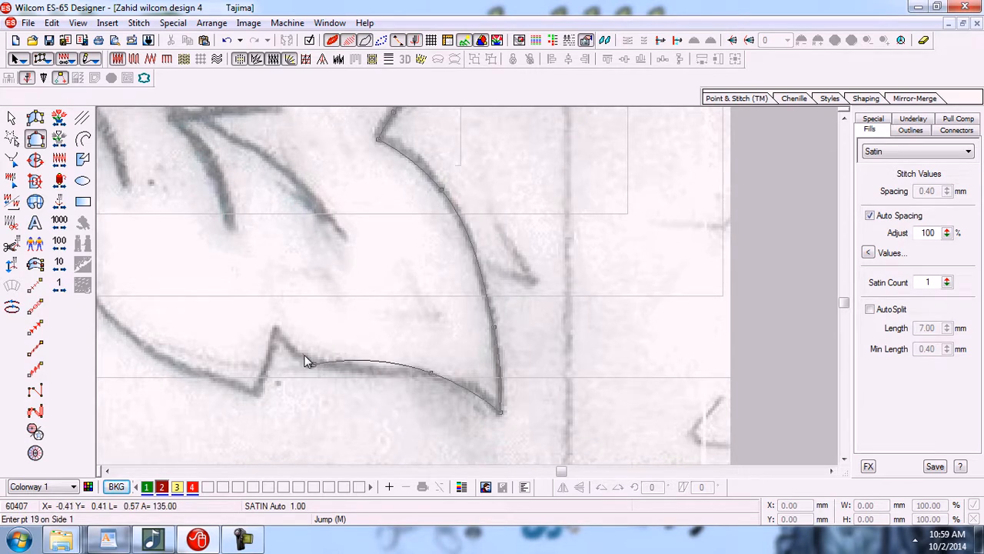
{"action": "left_click", "coordinate": [276, 328]}
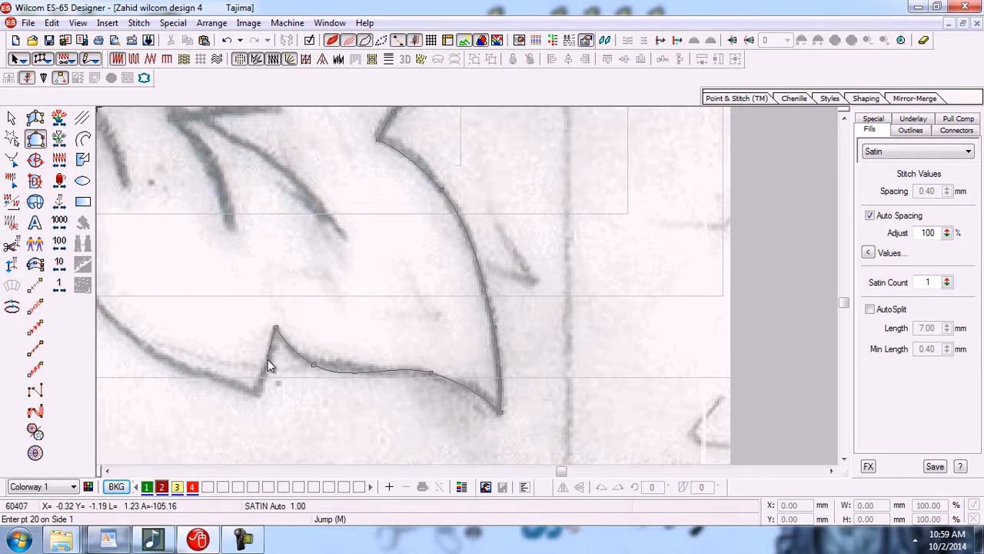
Trace side 1 around the first lower tooth, into the second lower notch, and toward the second lower tooth
{"action": "left_click", "coordinate": [269, 361]}
{"action": "left_click", "coordinate": [258, 394]}
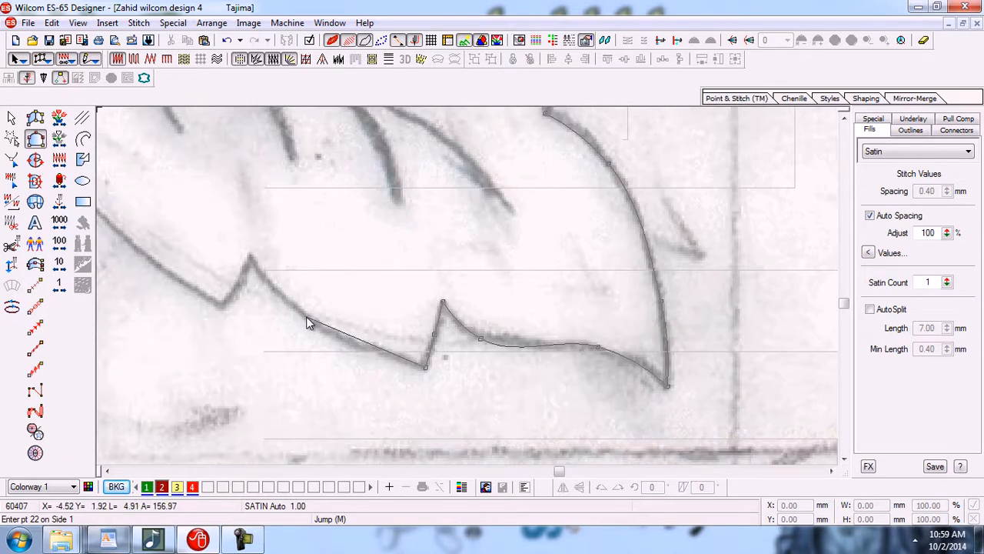
{"action": "left_click", "coordinate": [306, 317]}
{"action": "left_click", "coordinate": [250, 255]}
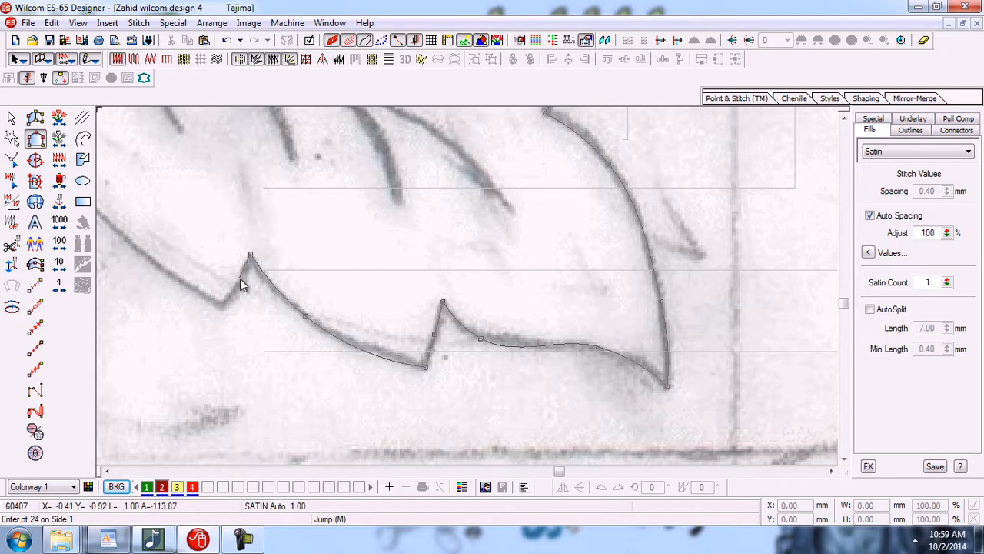
{"action": "left_click", "coordinate": [238, 282]}
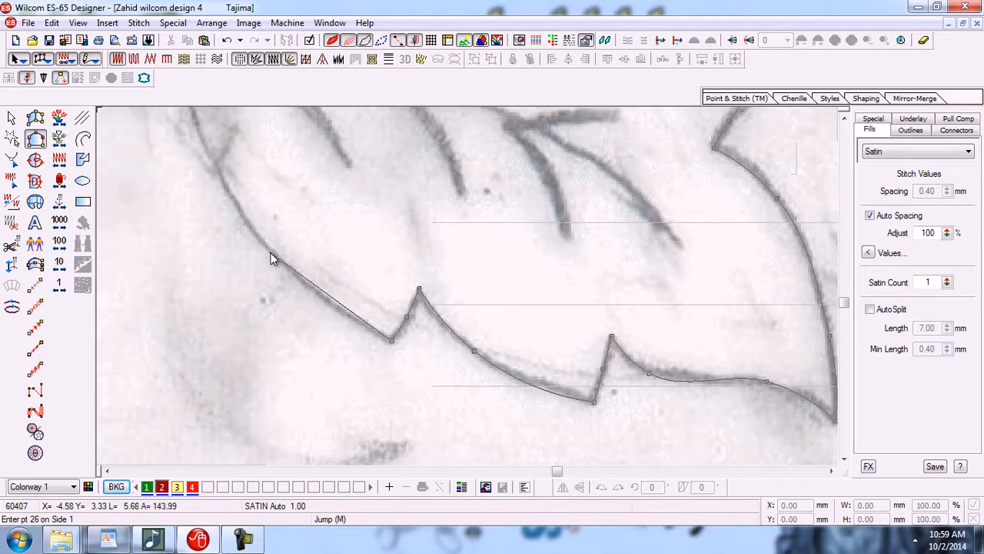
Curve side 1 from the second lower tooth back up to the stem and finish that side of the column
{"action": "left_click", "coordinate": [270, 259]}
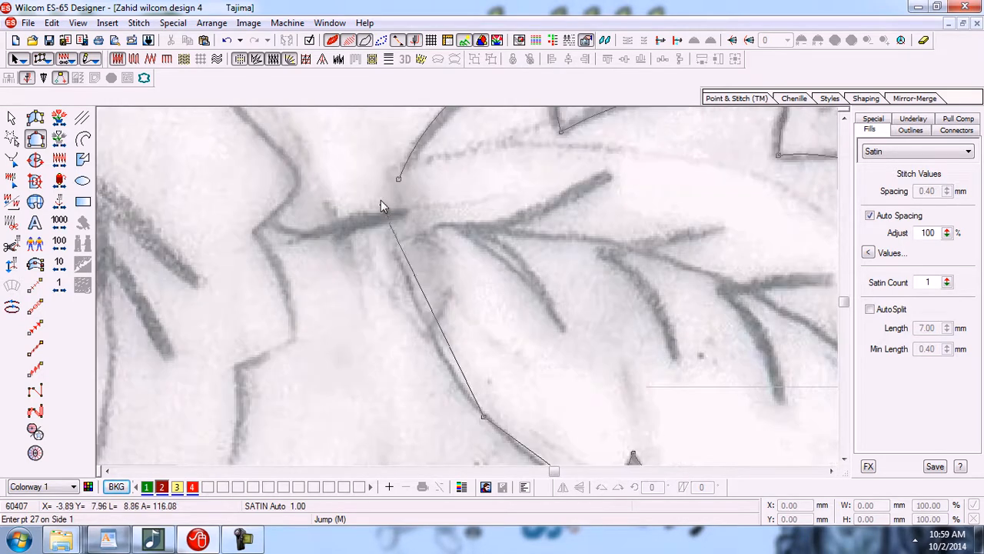
{"action": "right_click", "coordinate": [395, 245]}
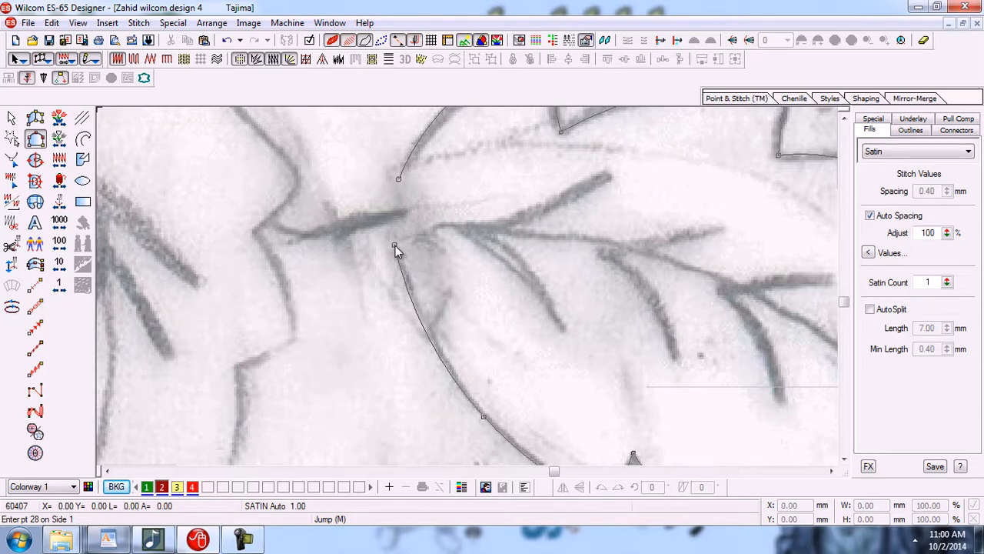
{"action": "key", "text": "shift+z"}
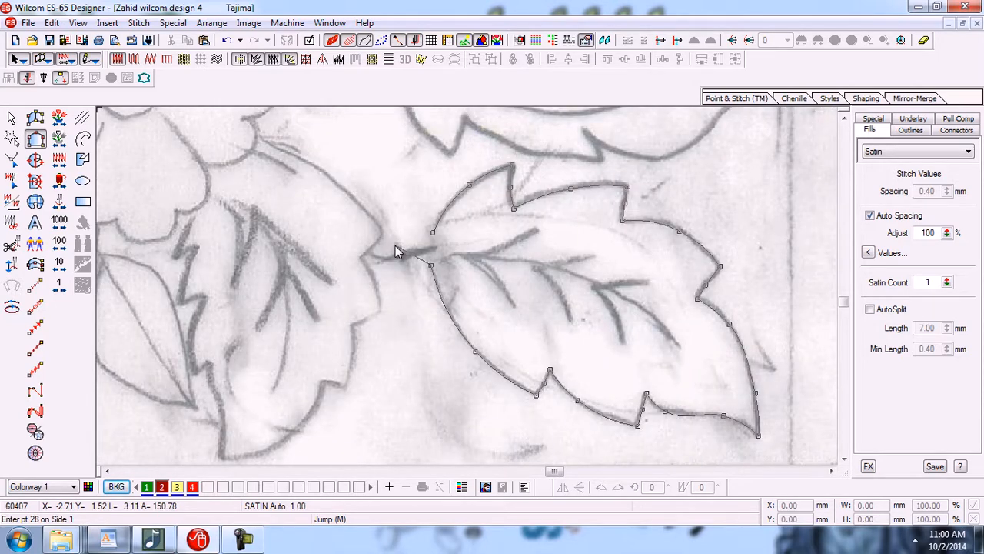
{"action": "key", "text": "Return"}
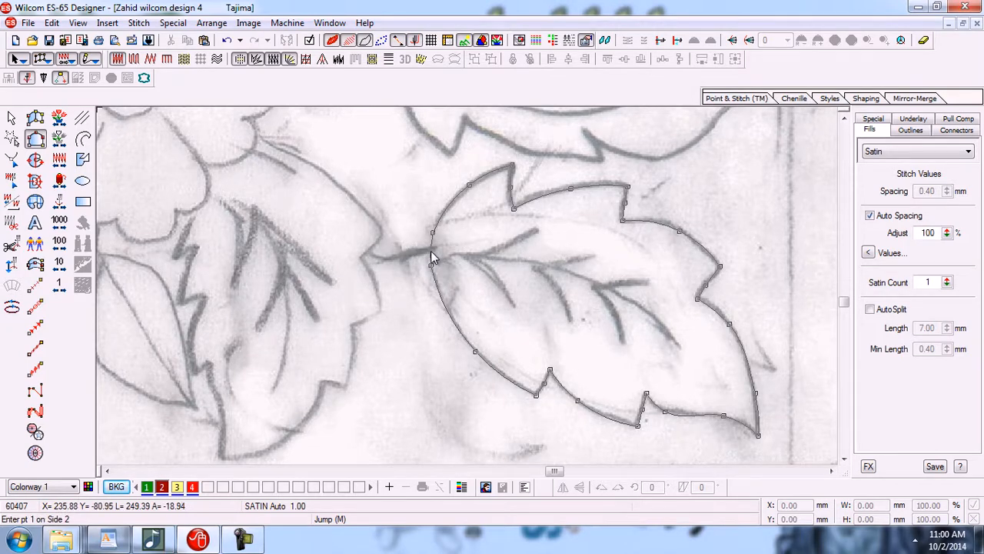
Place side 2 as two nearly coincident points where the stem meets the leaf and generate the column's stitches
{"action": "key", "text": "z"}
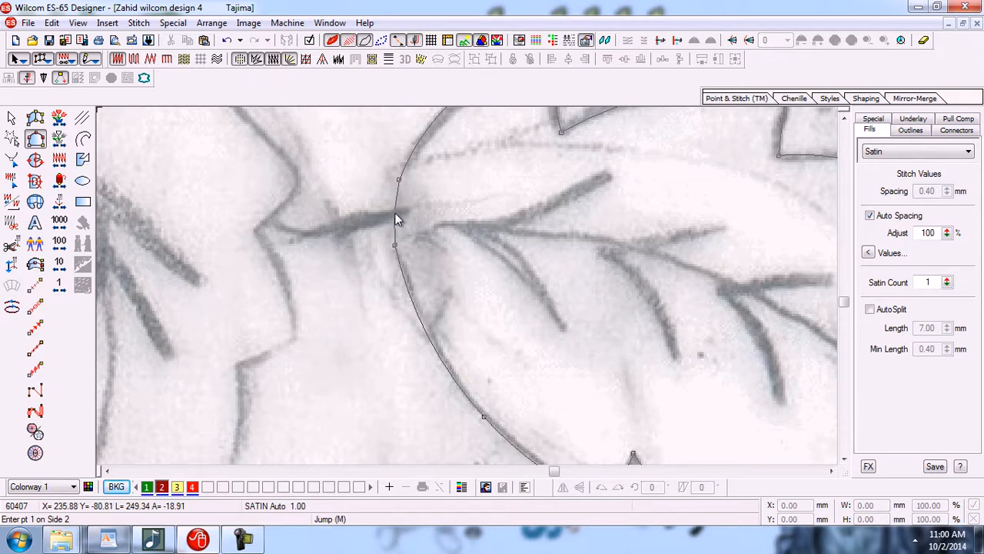
{"action": "left_click", "coordinate": [394, 213]}
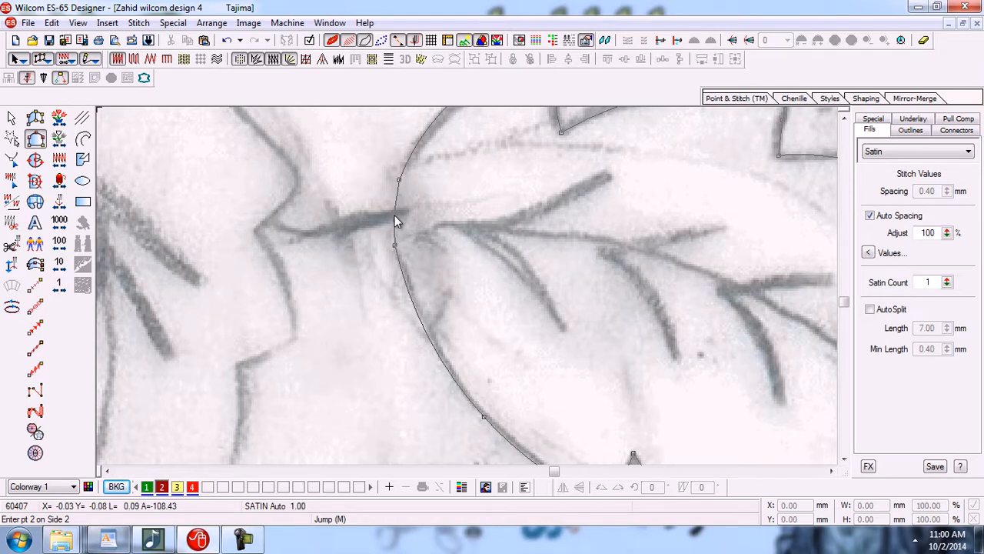
{"action": "left_click", "coordinate": [393, 217]}
{"action": "key", "text": "Return"}
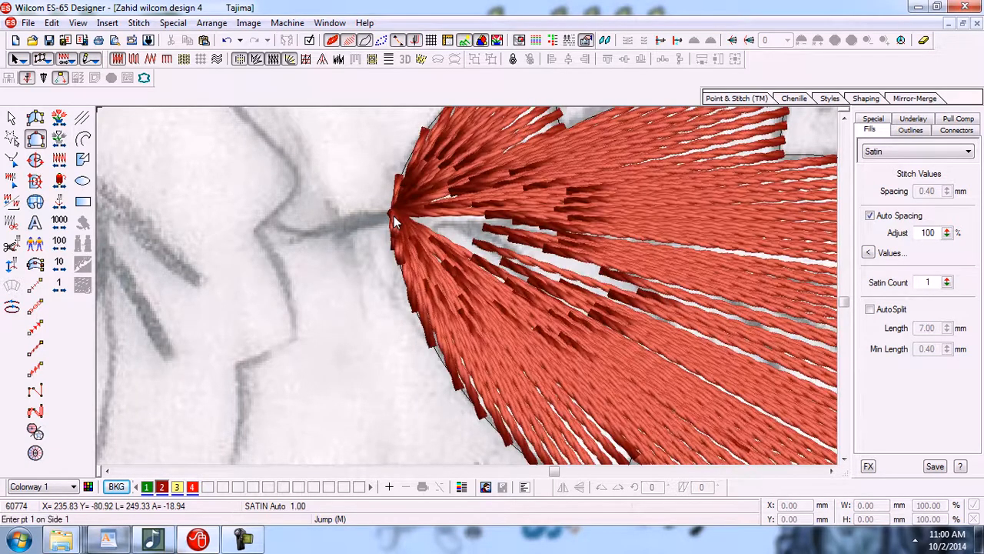
{"action": "key", "text": "shift+z"}
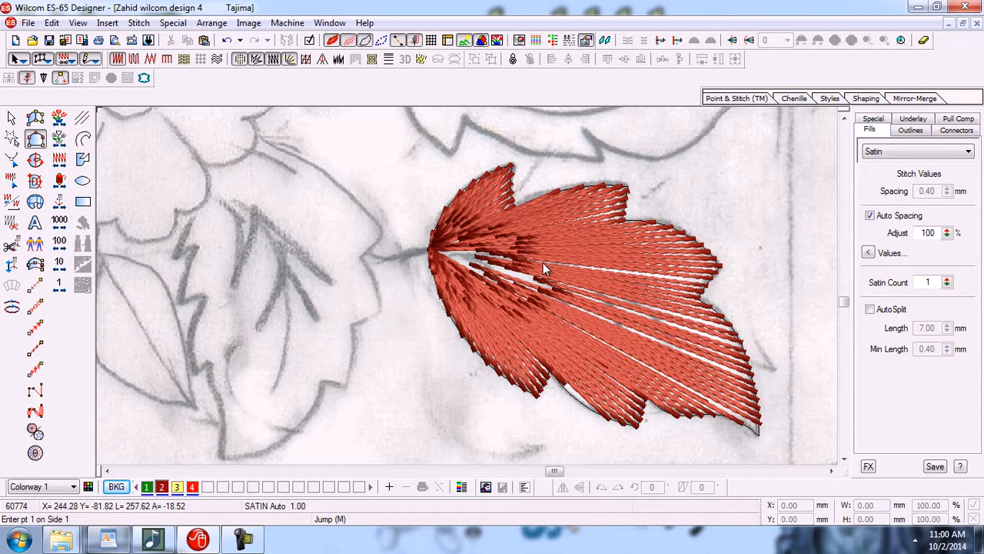
Select the leaf, try AutoSplit on its satin fill, and change the fill to Contour instead
{"action": "left_click", "coordinate": [18, 115]}
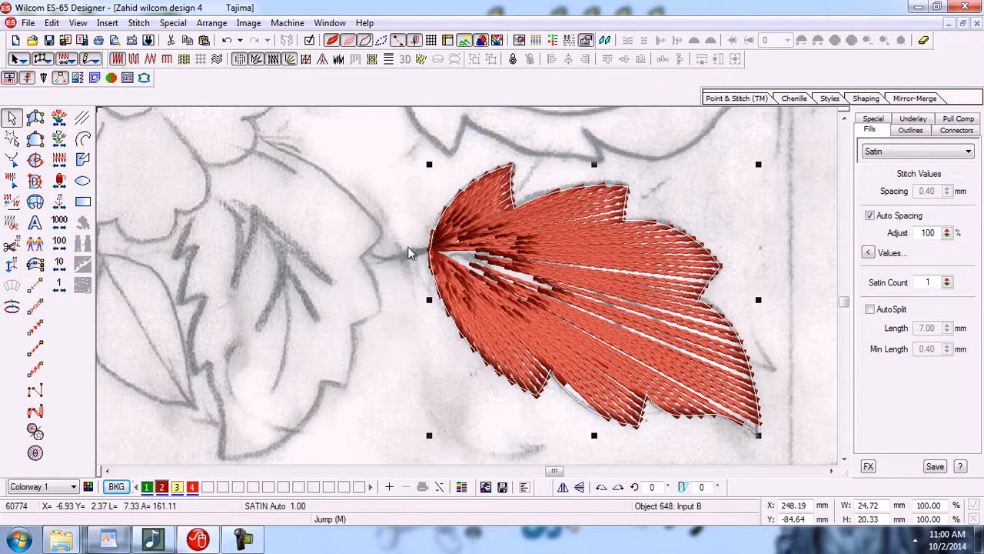
{"action": "left_click", "coordinate": [870, 309]}
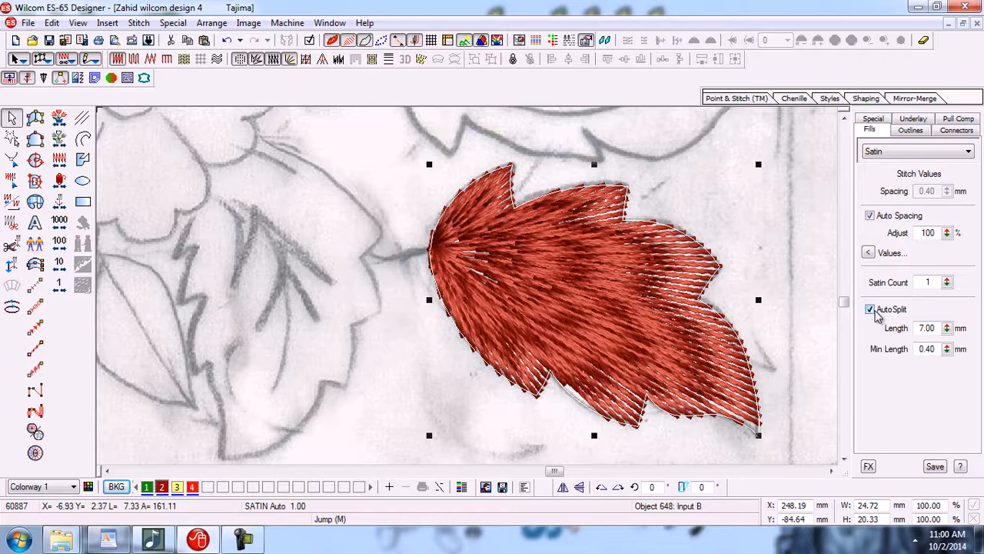
{"action": "left_click", "coordinate": [869, 309]}
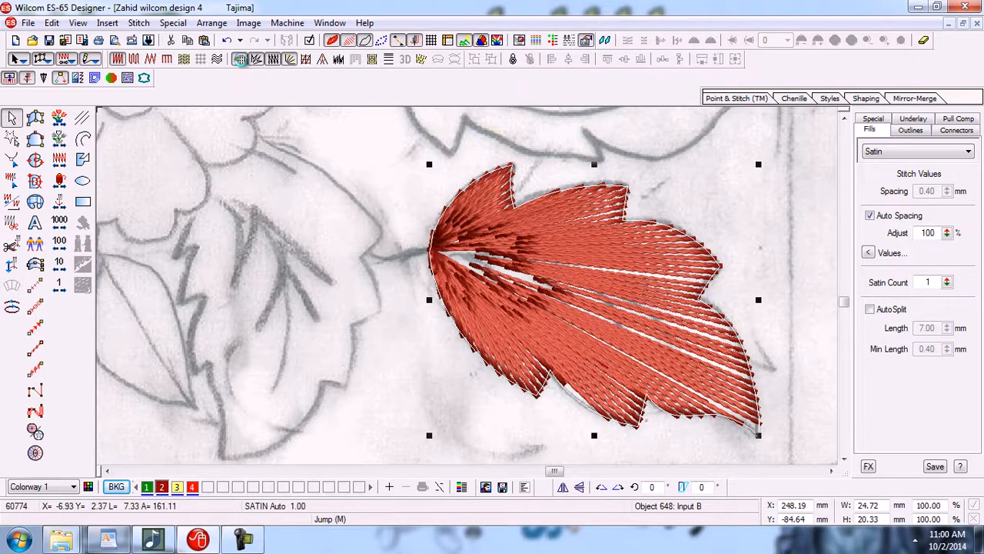
{"action": "left_click", "coordinate": [242, 63]}
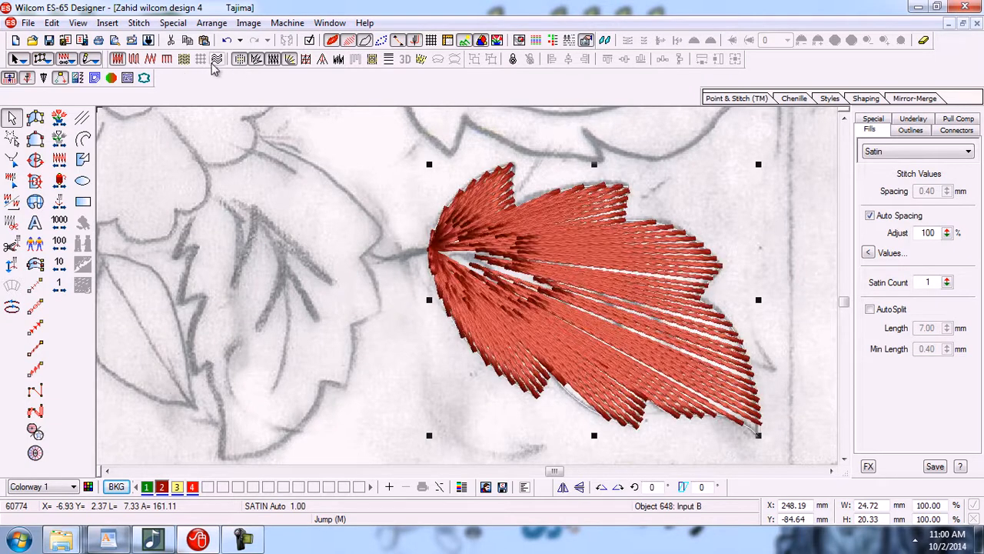
{"action": "left_click", "coordinate": [218, 61]}
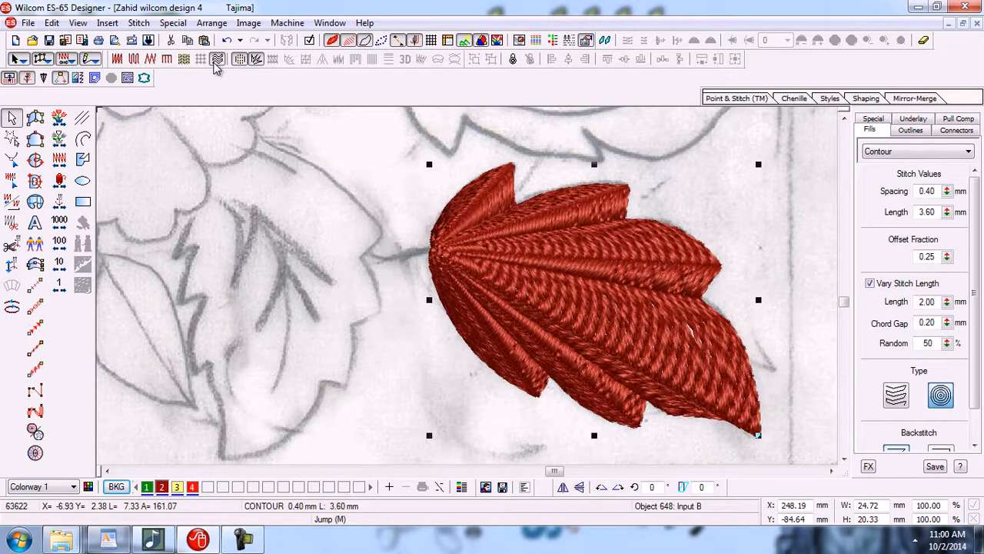
{"action": "left_click", "coordinate": [623, 460]}
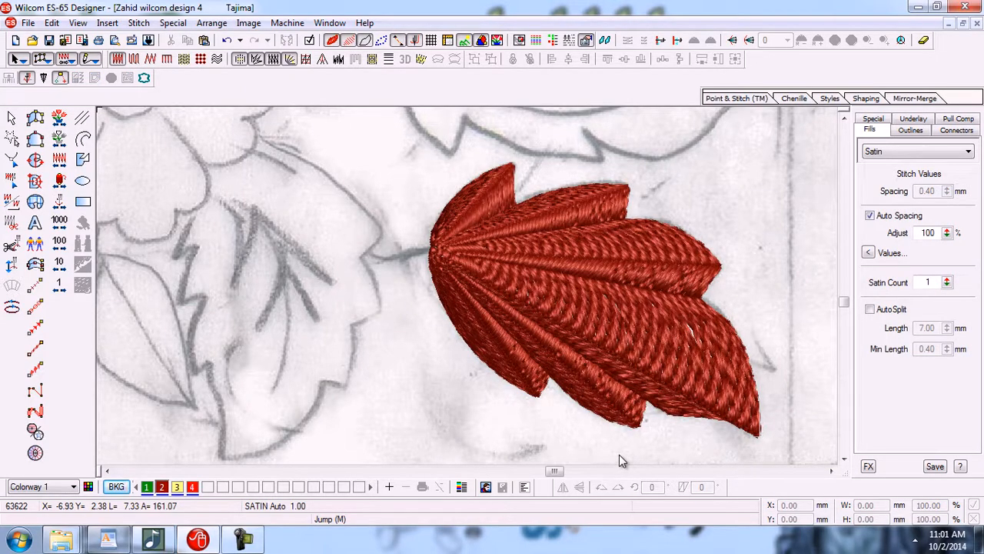
Show the whole floral design with its sketch and minimize the program window
{"action": "key", "text": "0"}
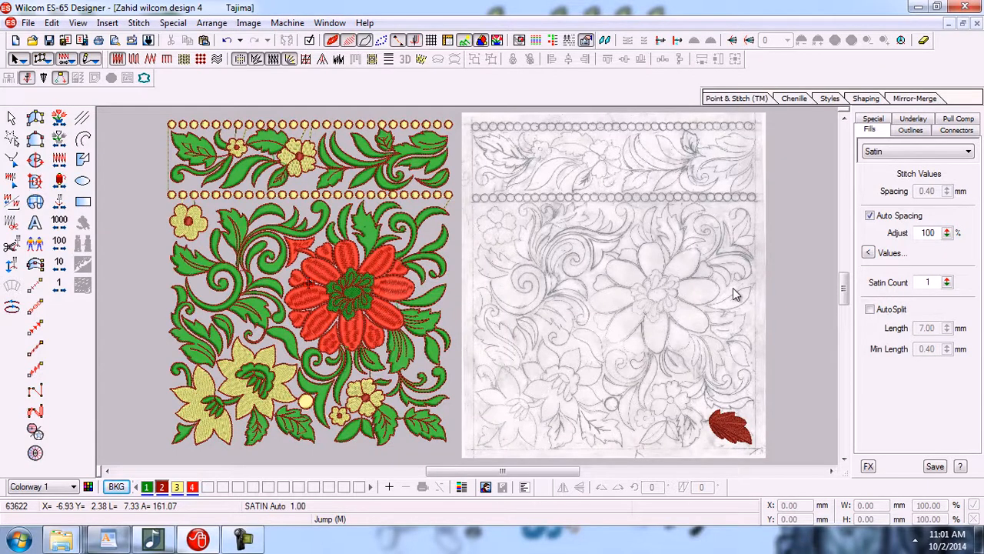
{"action": "left_click", "coordinate": [918, 7]}
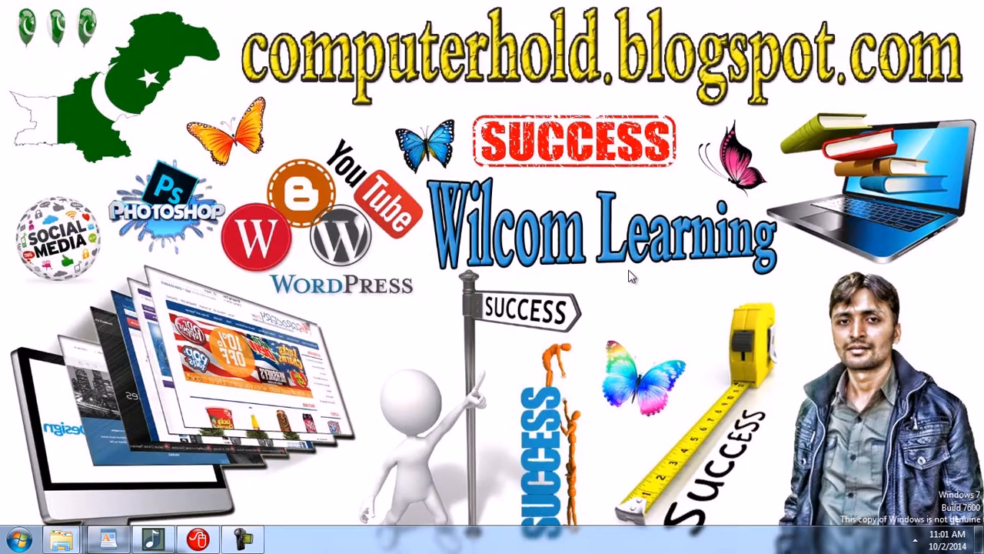